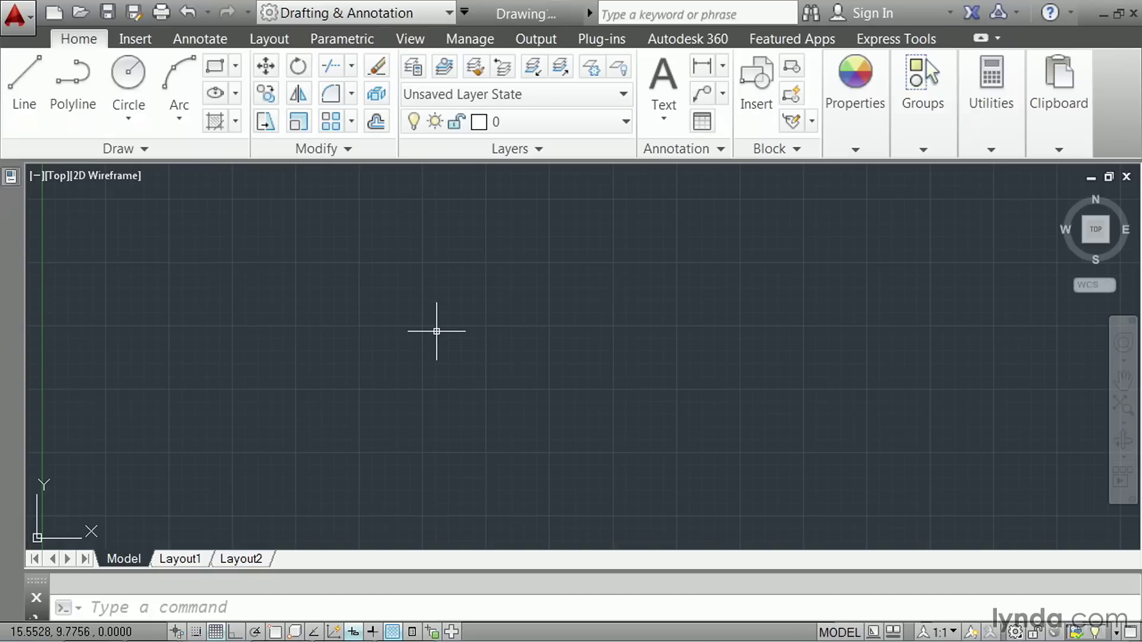
Draw a slightly sloping line exactly 1 unit long, then end the LINE command.
left_click(26, 67)
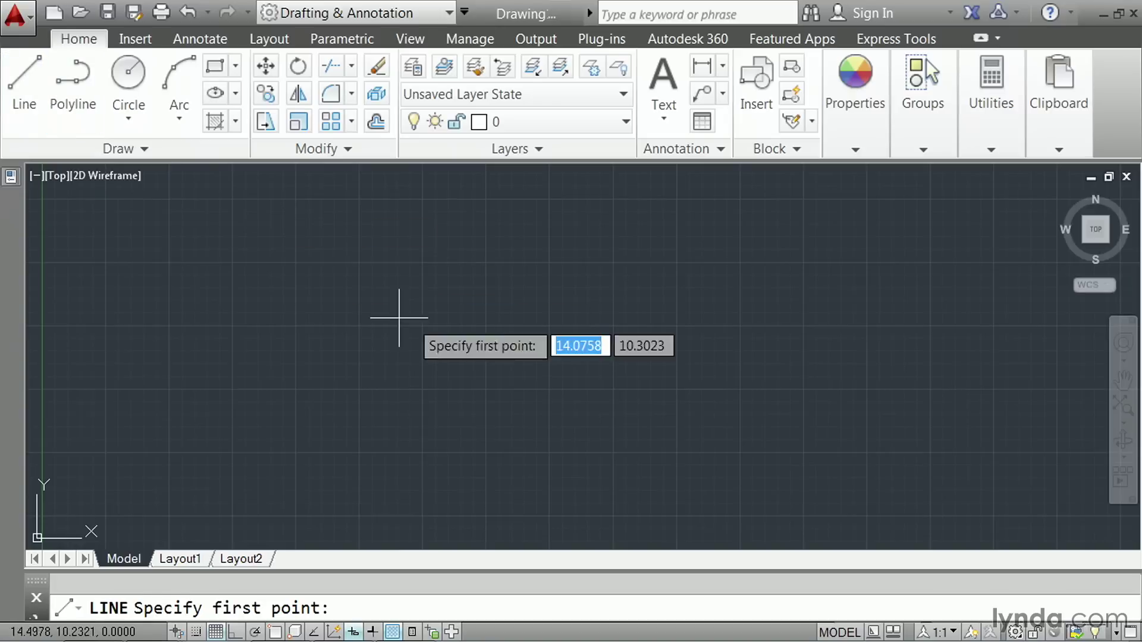
left_click(665, 257)
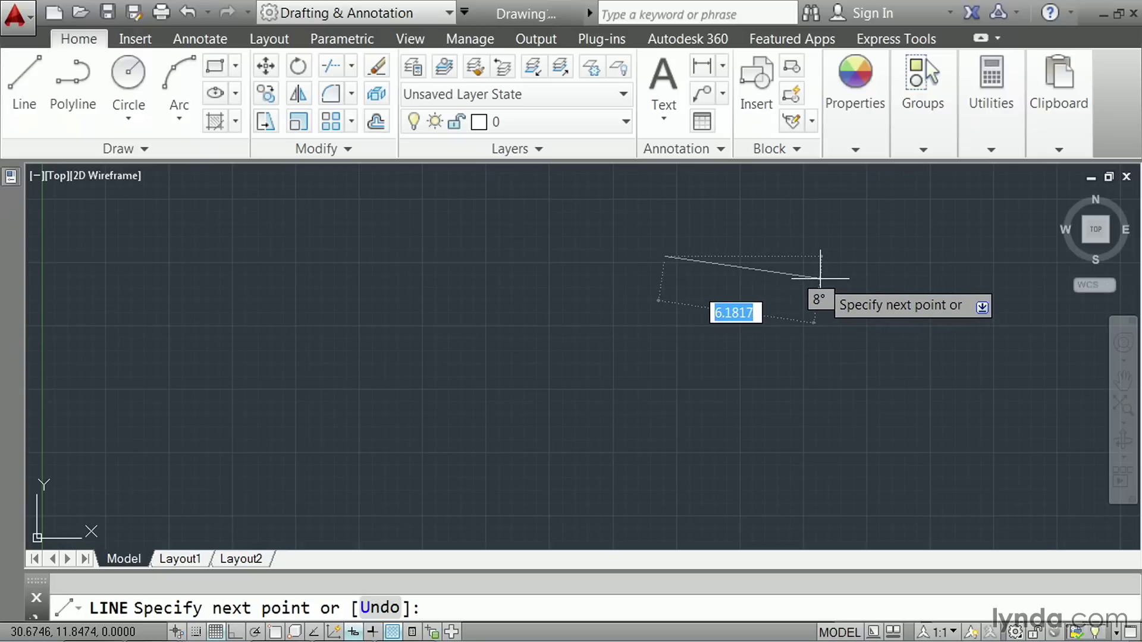
type("1")
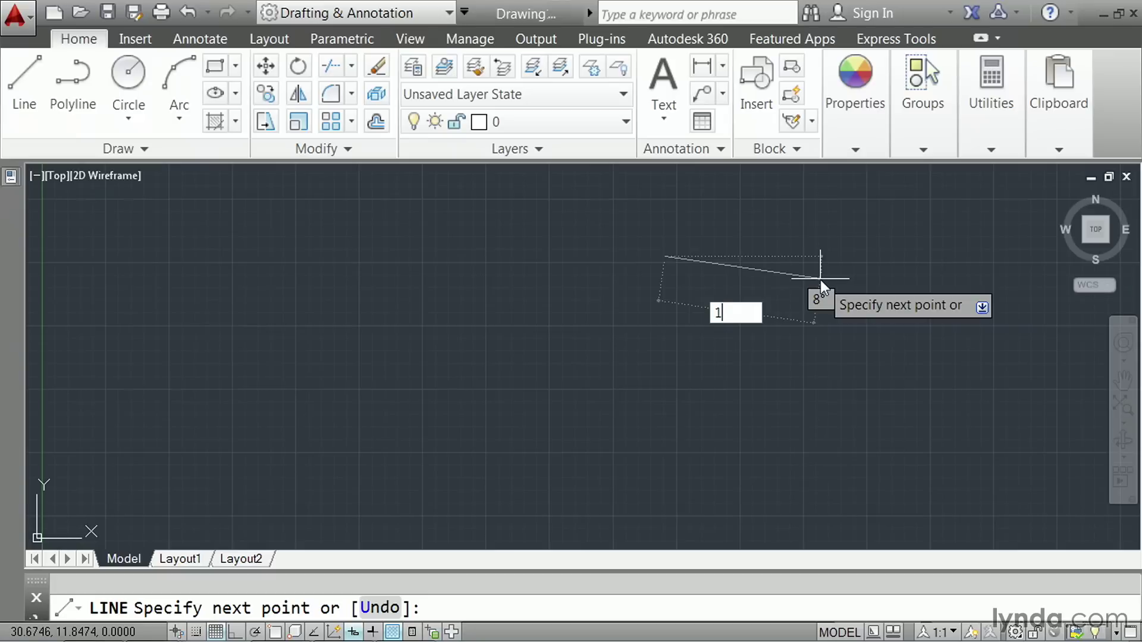
key("BackSpace")
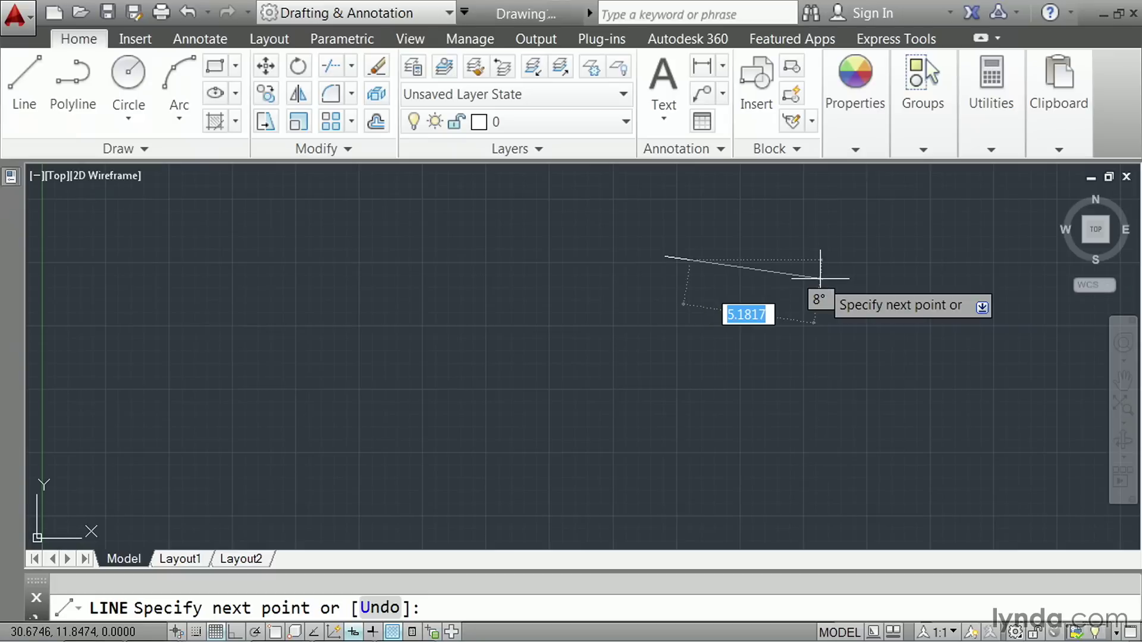
key("Escape")
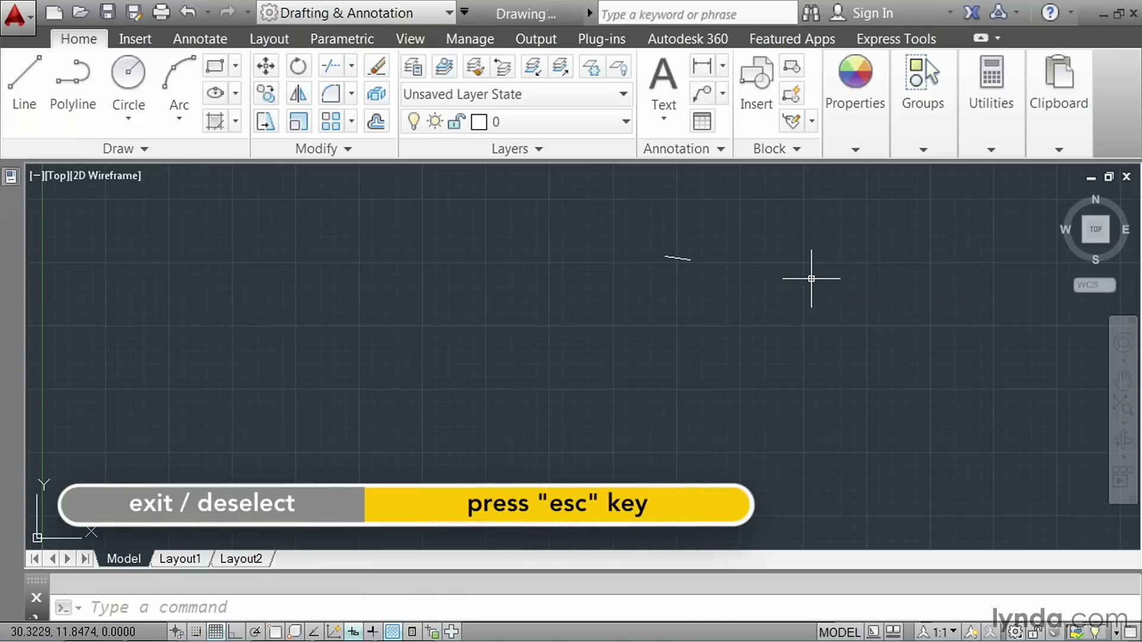
Zoom in and pan to enlarge the view around the new line.
scroll(671, 241, "up", 4)
scroll(670, 270, "up", 3)
scroll(671, 286, "up", 3)
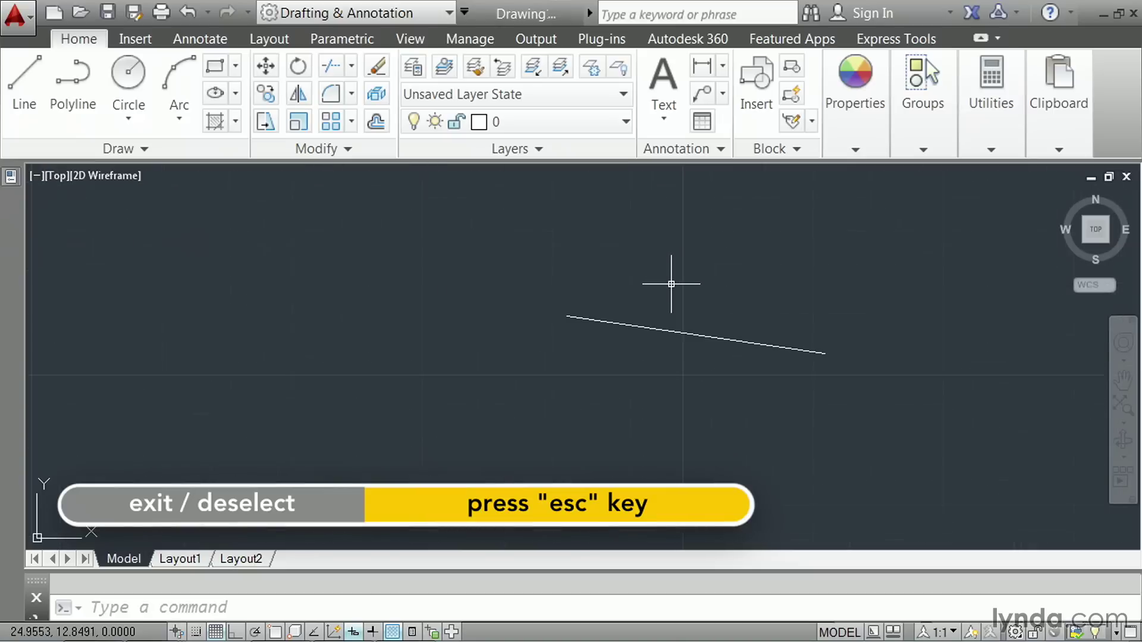
scroll(670, 306, "up", 2)
middle_click_drag(670, 306, 706, 278)
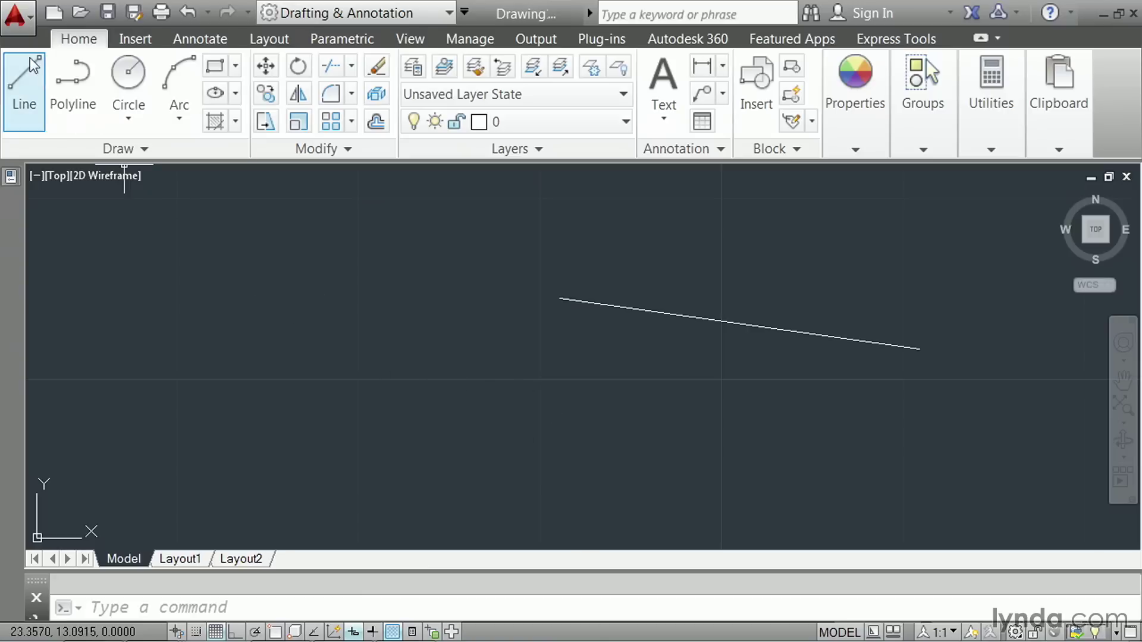
Open Drawing Units from Drawing Utilities and set the insertion scale to Feet.
left_click(17, 16)
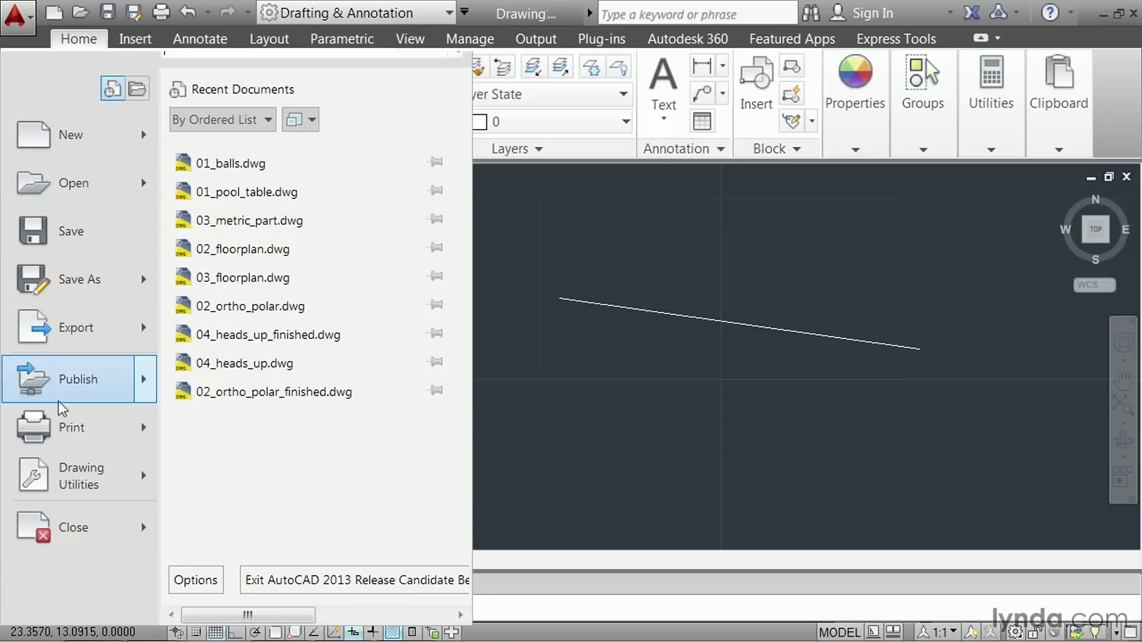
mouse_move(70, 484)
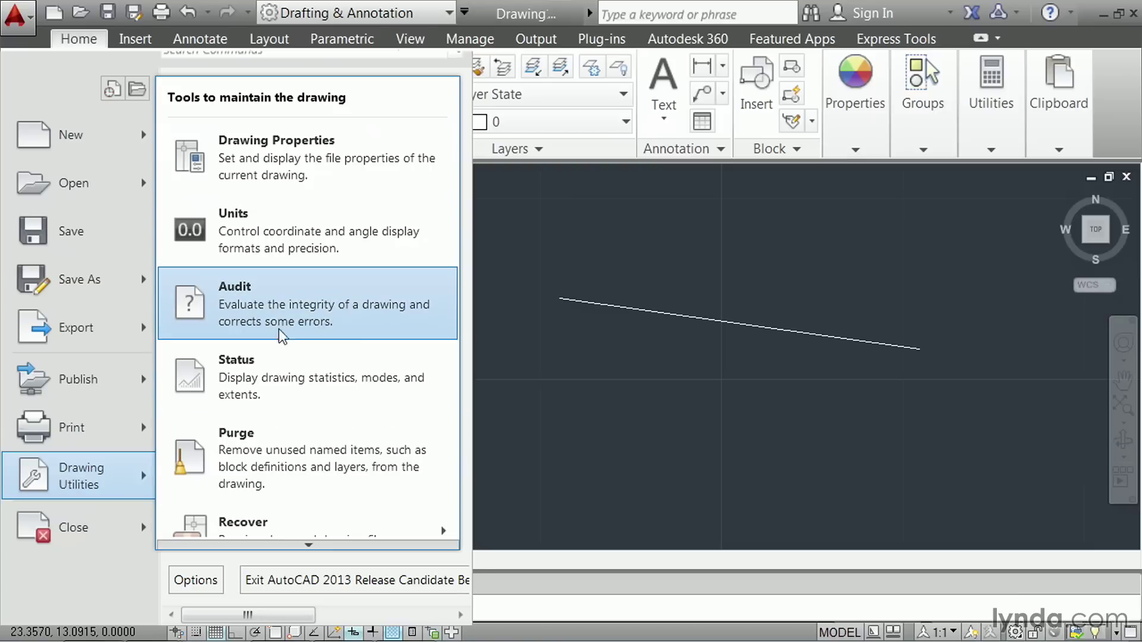
left_click(288, 233)
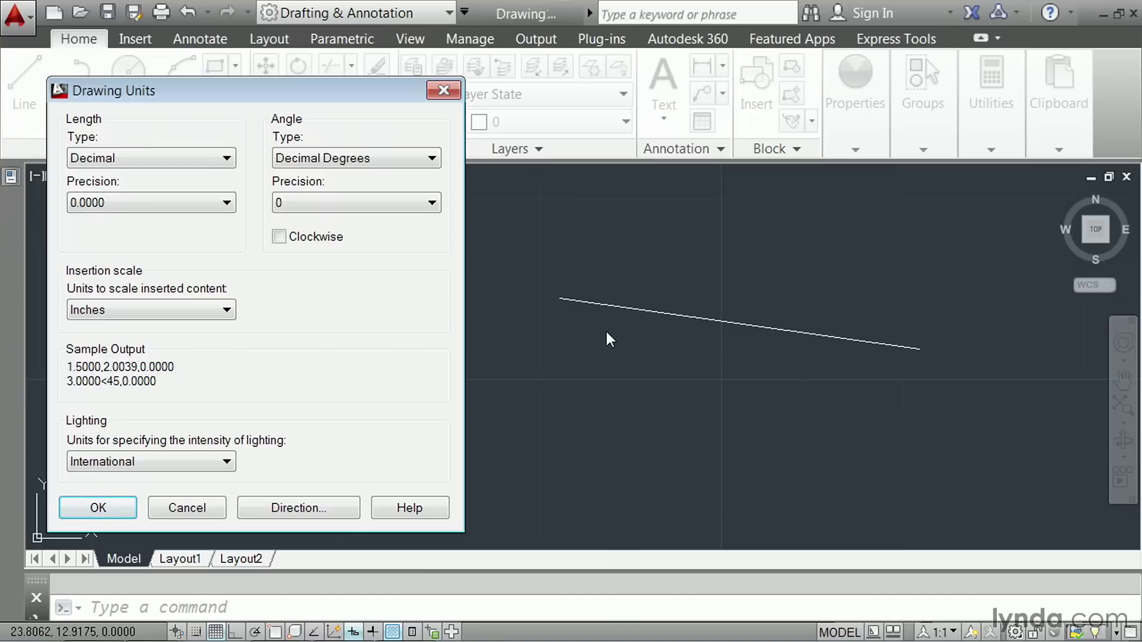
left_click(227, 310)
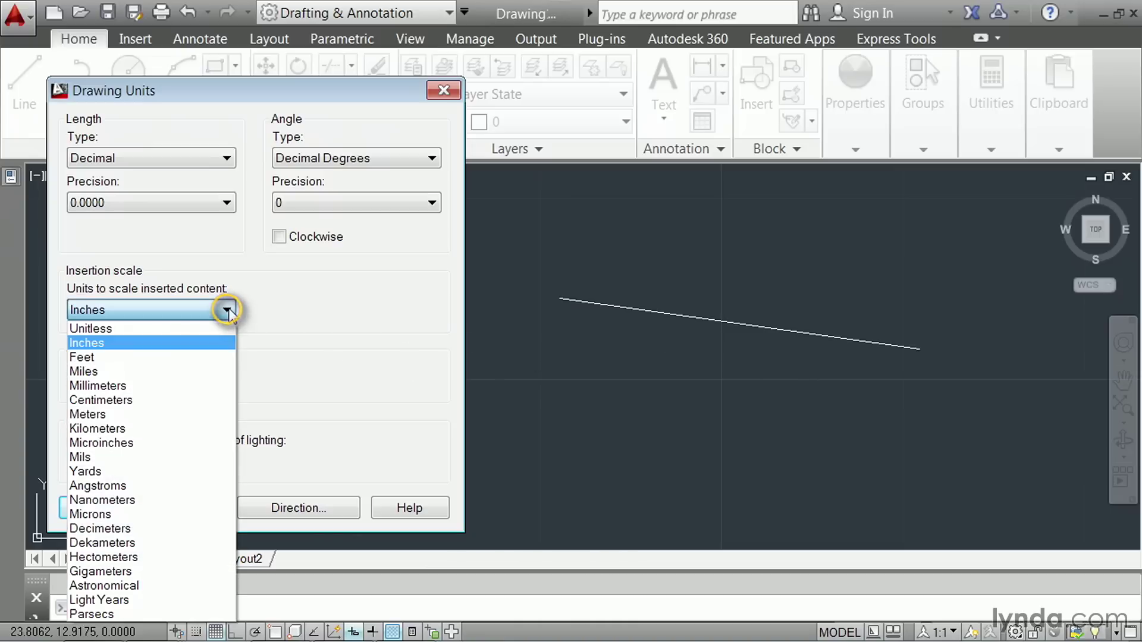
left_click(198, 360)
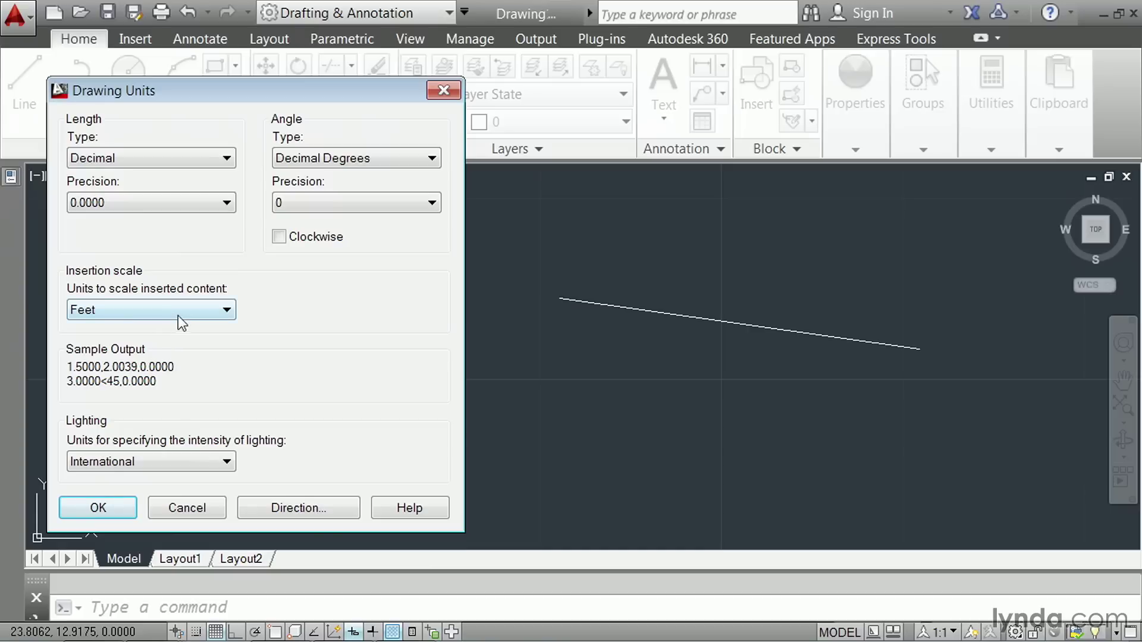
mouse_move(148, 313)
left_click(225, 311)
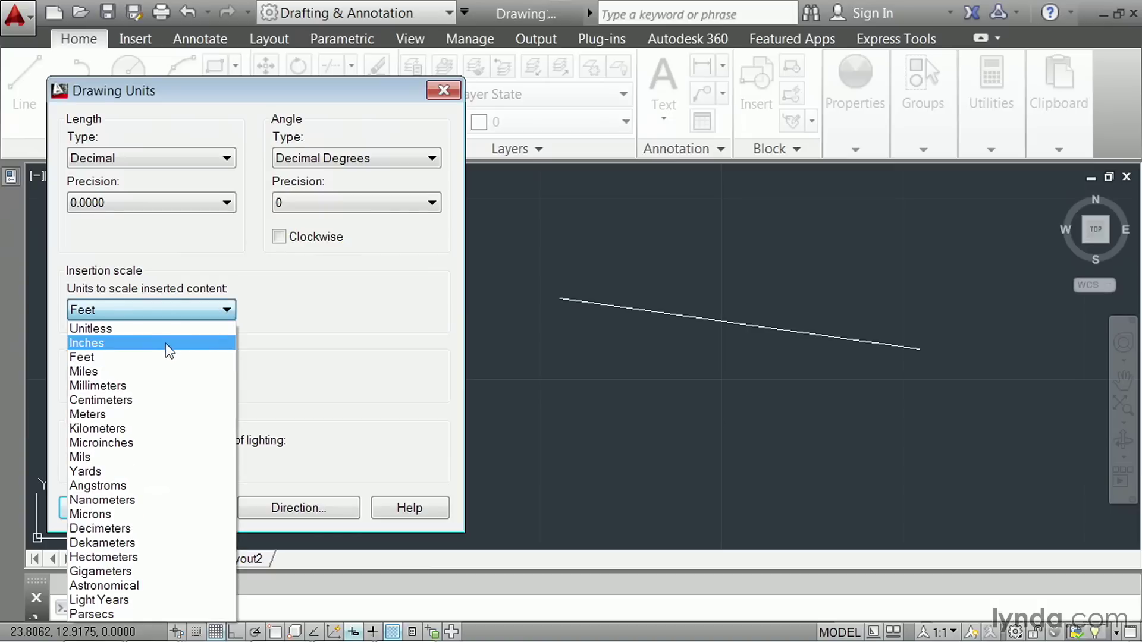
left_click(274, 338)
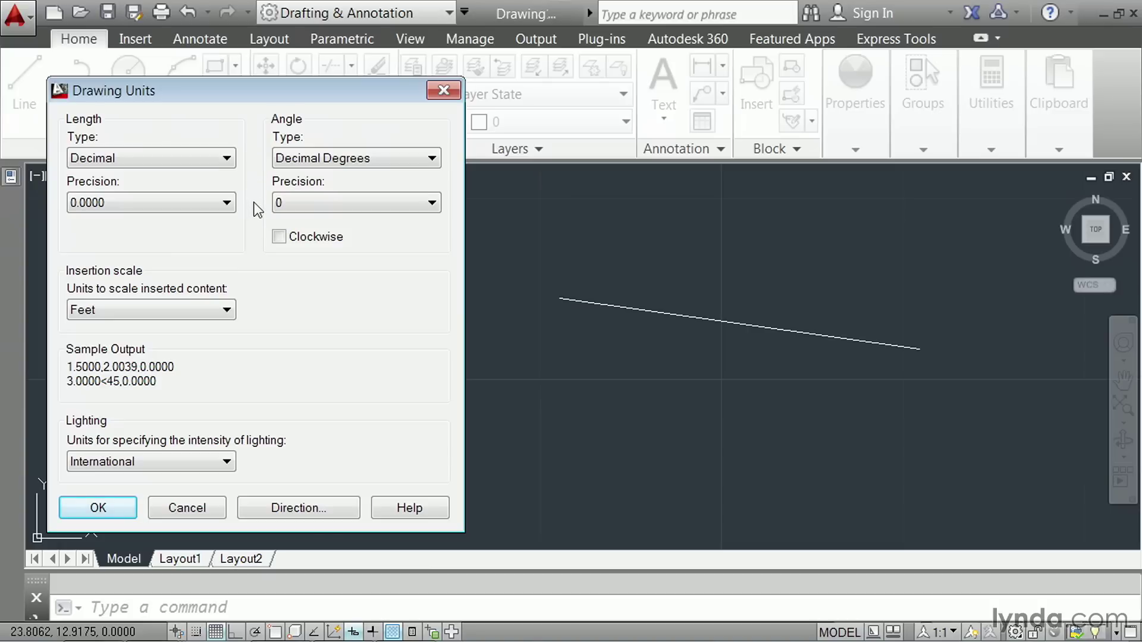
Set angle precision to 0.00 and accept the Drawing Units settings with OK.
left_click(355, 205)
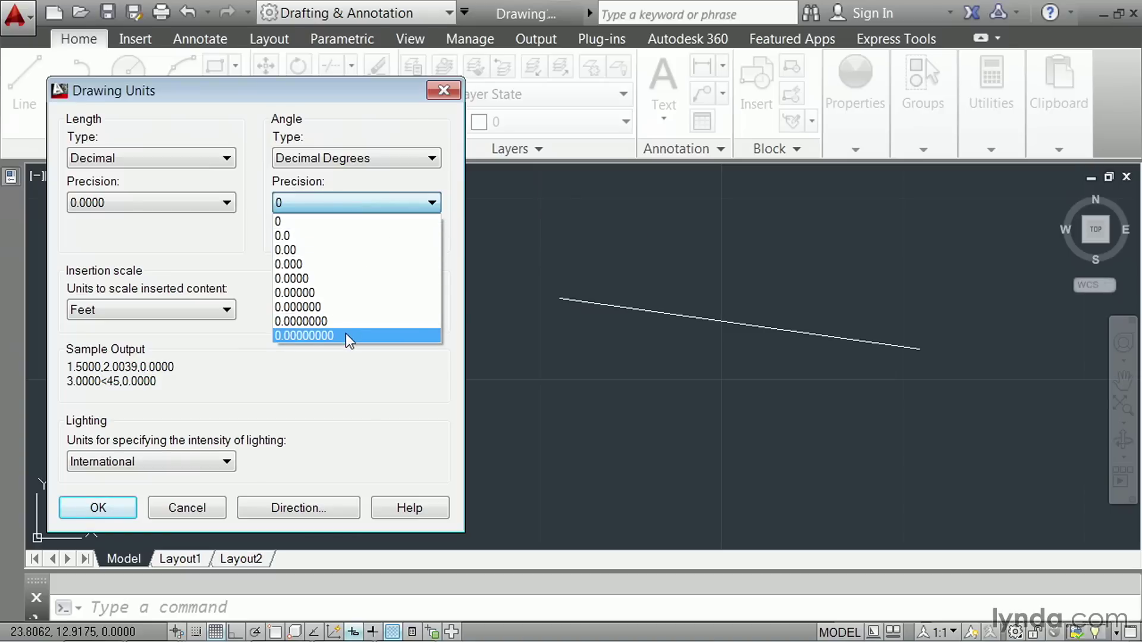
left_click(334, 251)
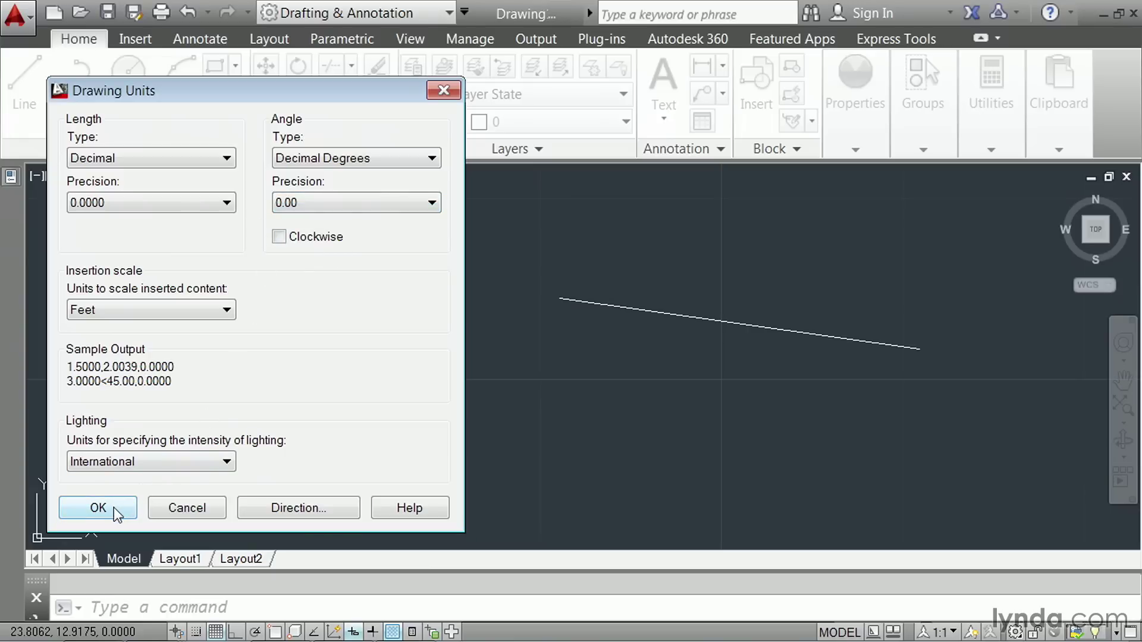
left_click(98, 508)
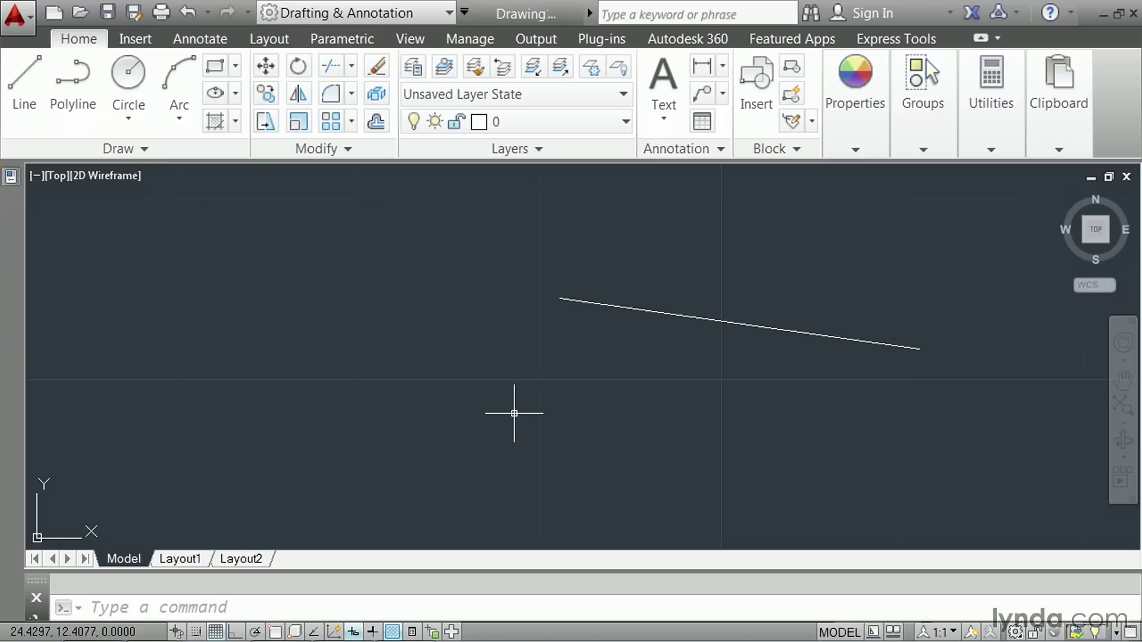
left_click(607, 306)
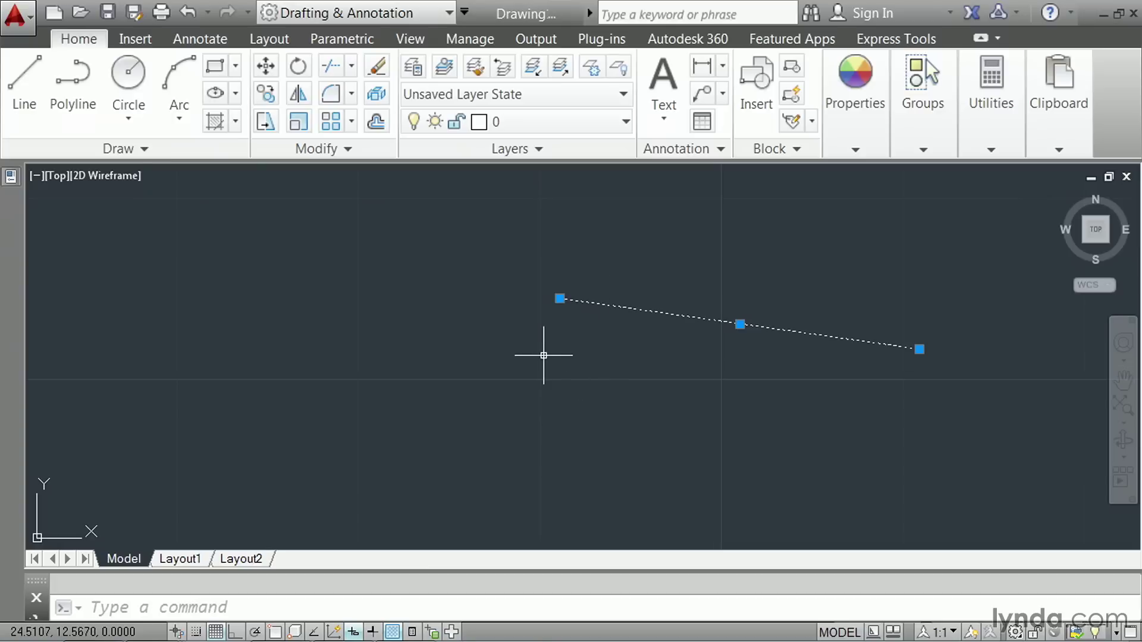
left_click(11, 176)
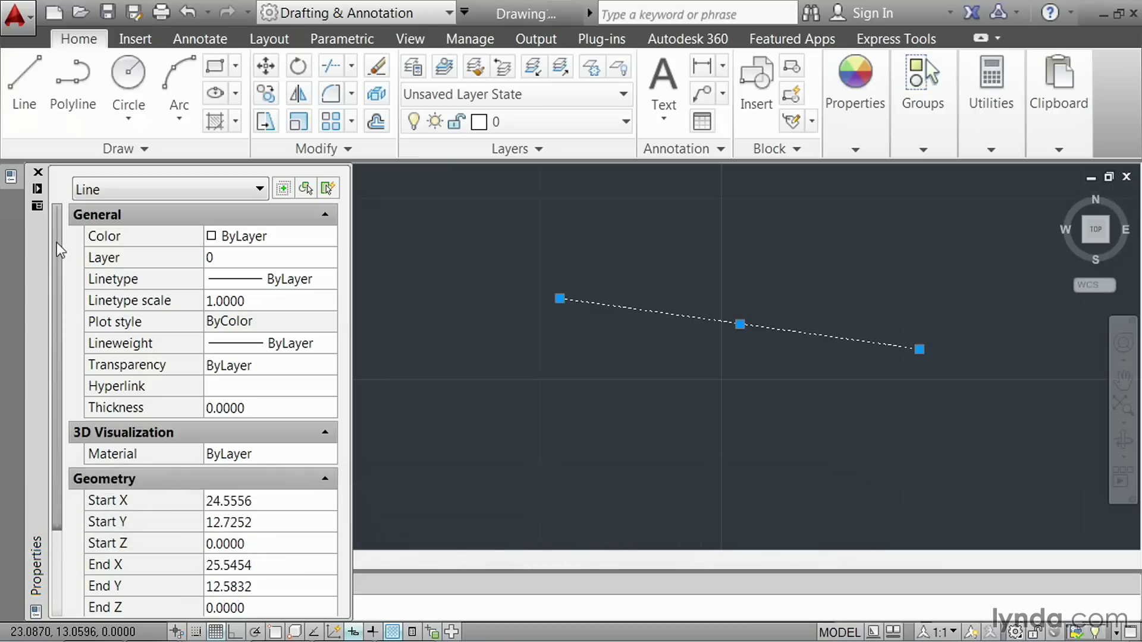
left_click_drag(57, 271, 56, 397)
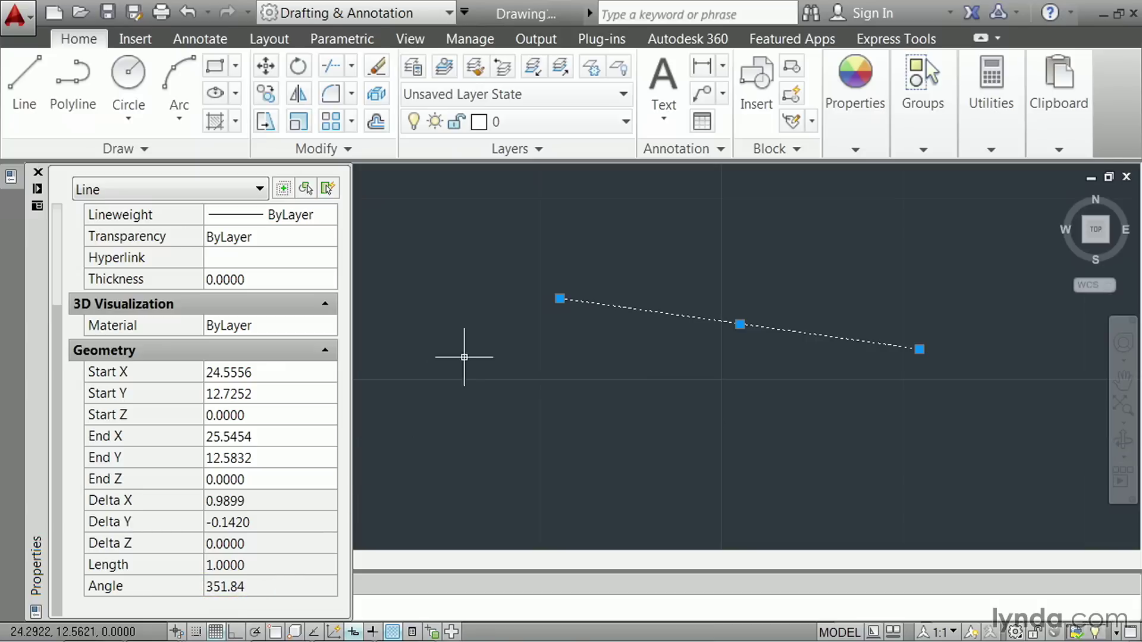
key("ctrl+1")
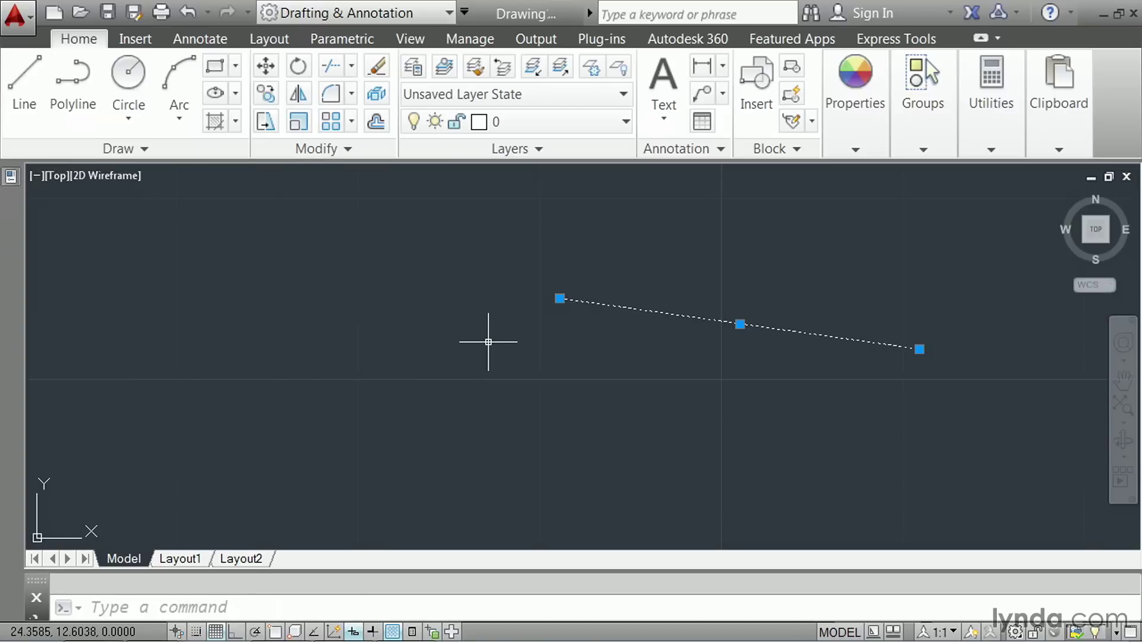
key("Escape")
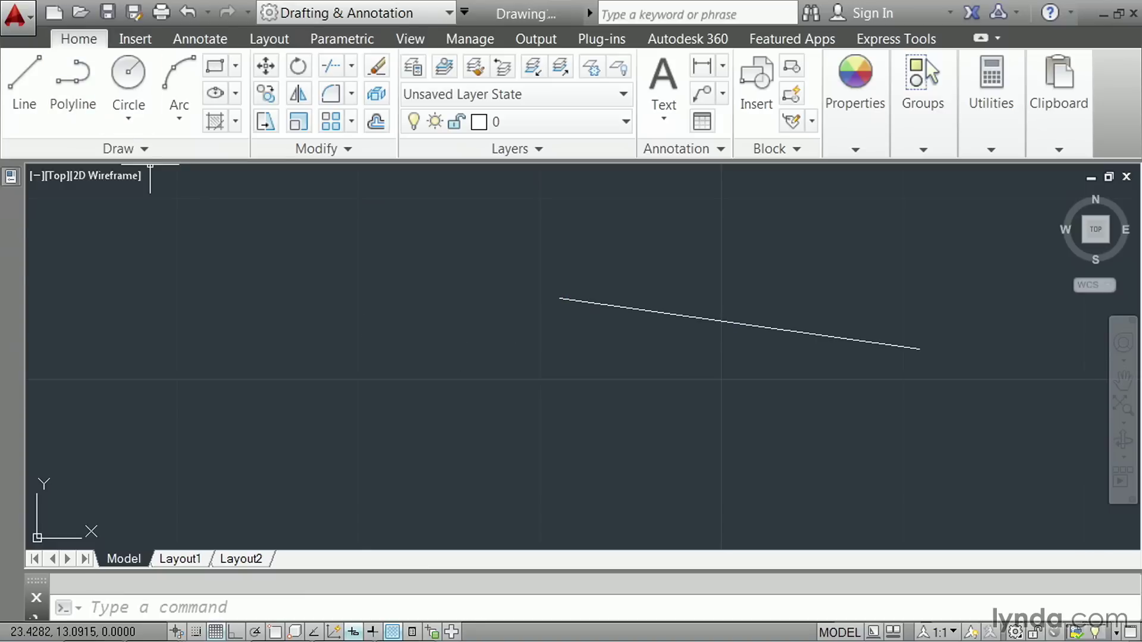
Reopen Drawing Units and try Surveyor's Units angles before settling on Decimal Degrees.
left_click(15, 15)
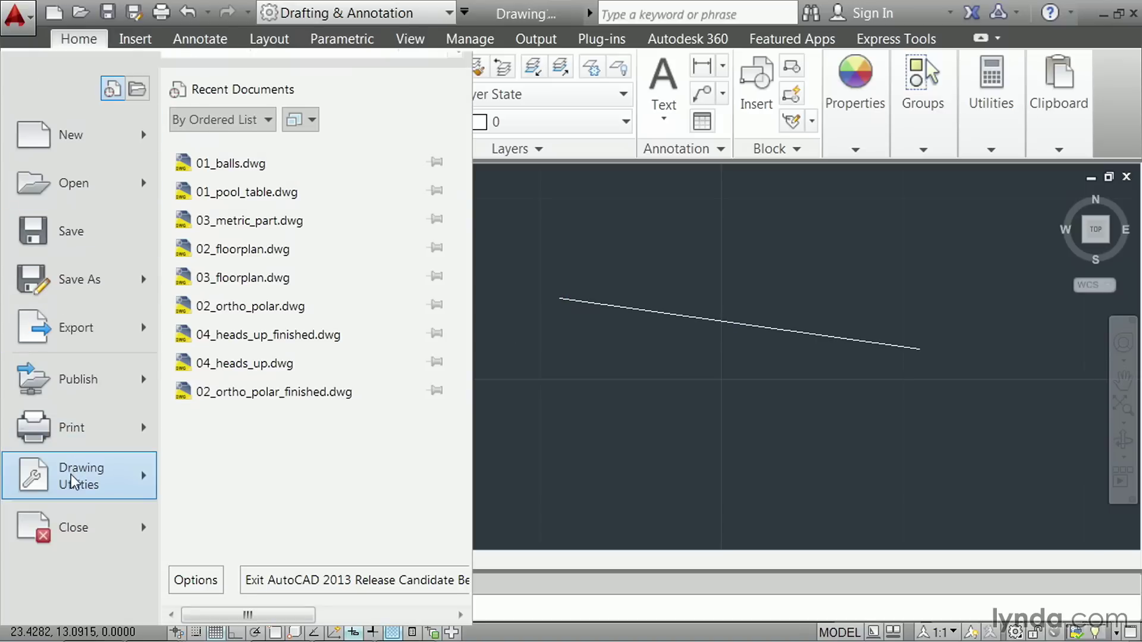
mouse_move(71, 482)
left_click(274, 241)
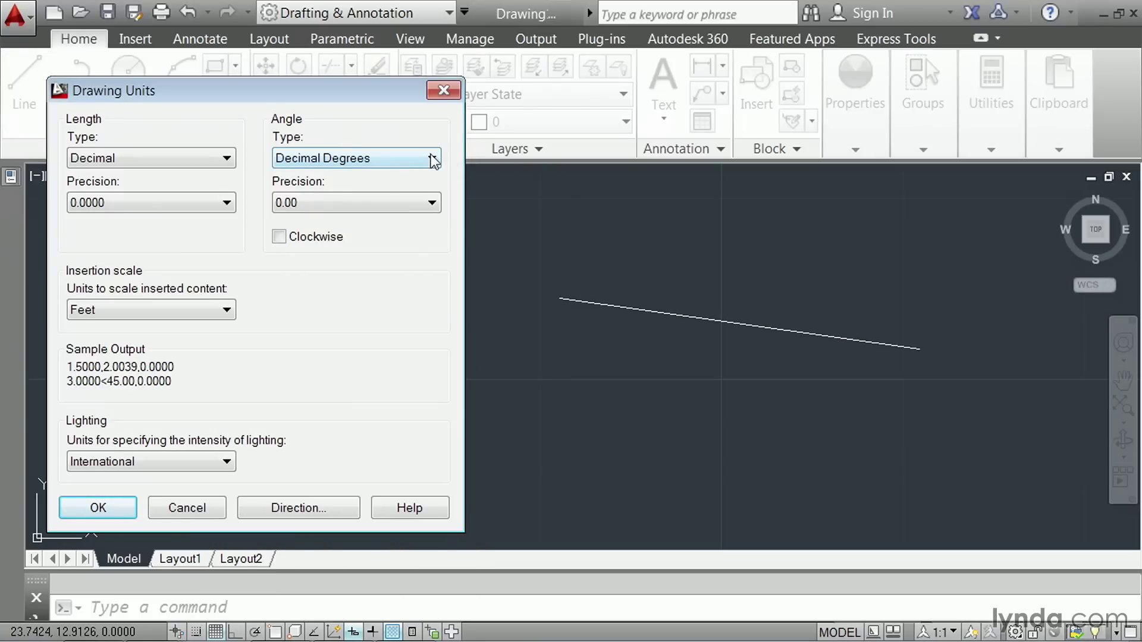
left_click(431, 158)
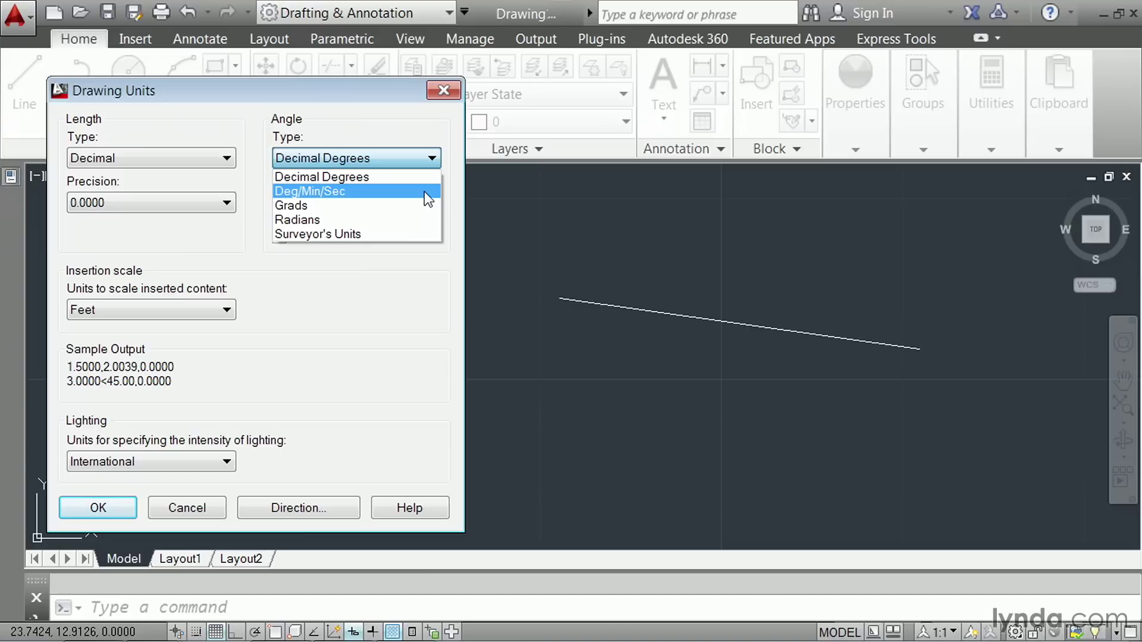
left_click(403, 236)
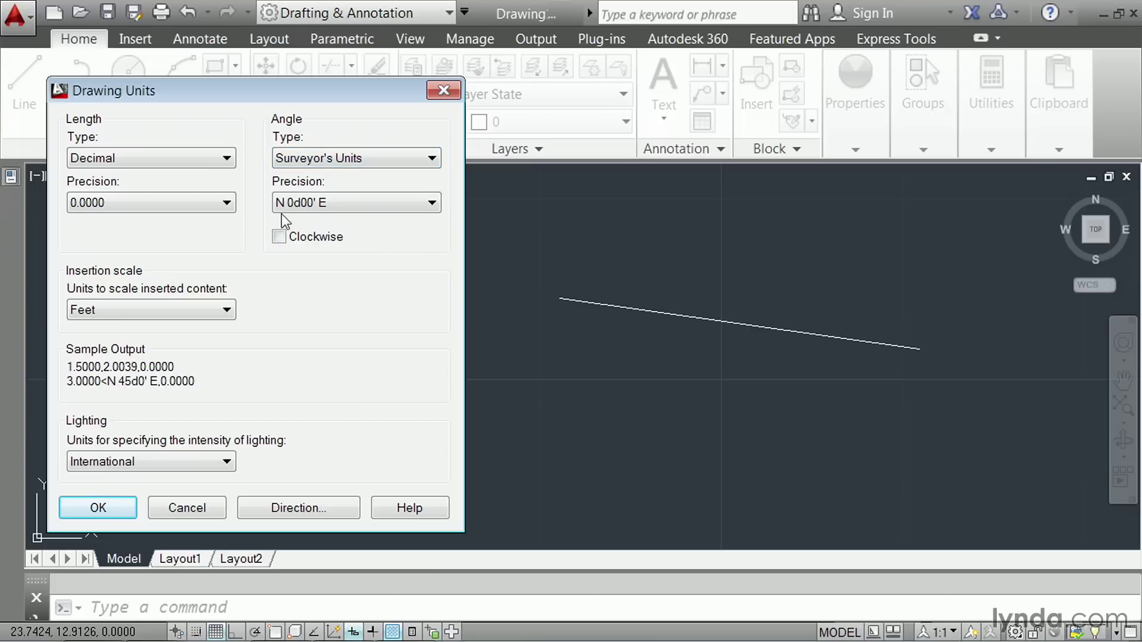
left_click(432, 159)
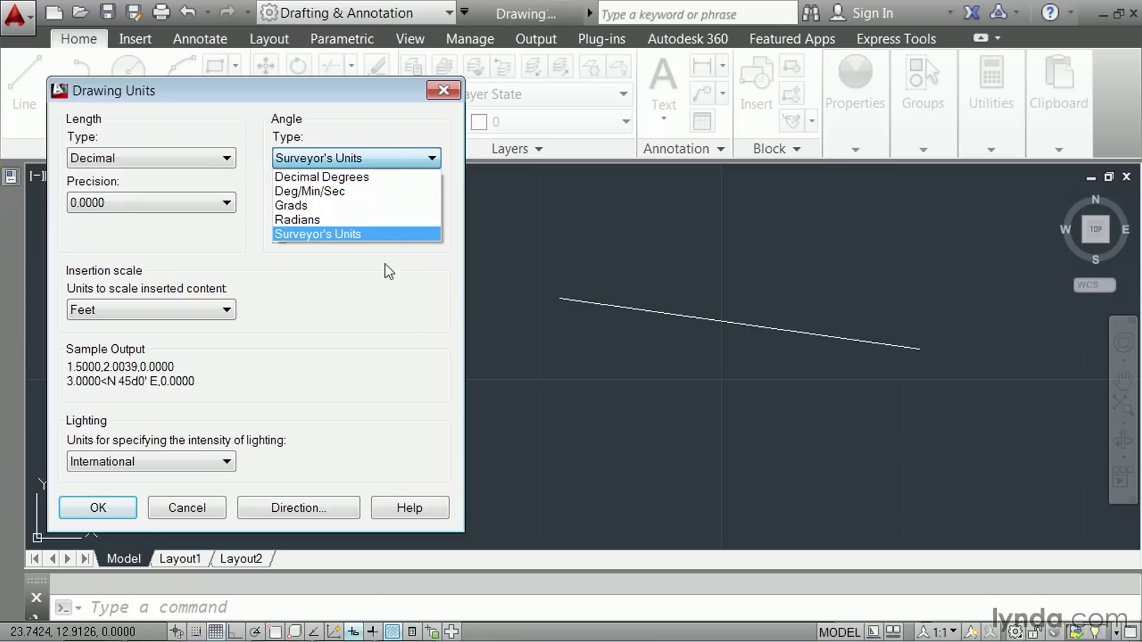
left_click(354, 178)
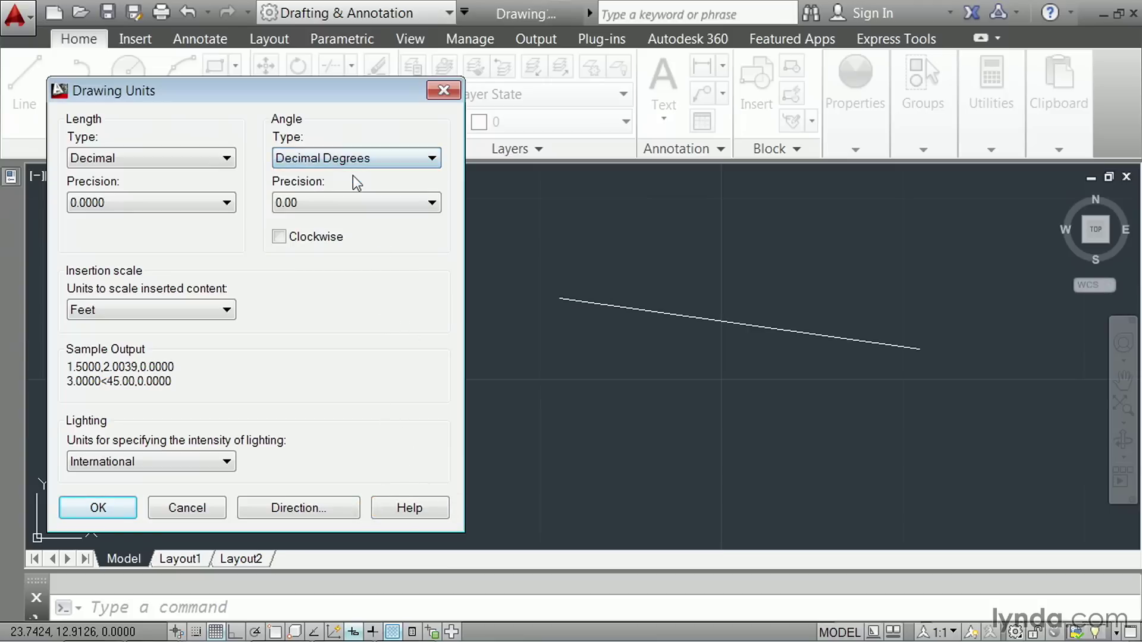
Try Architectural length units, then return the length type to Decimal.
left_click(227, 159)
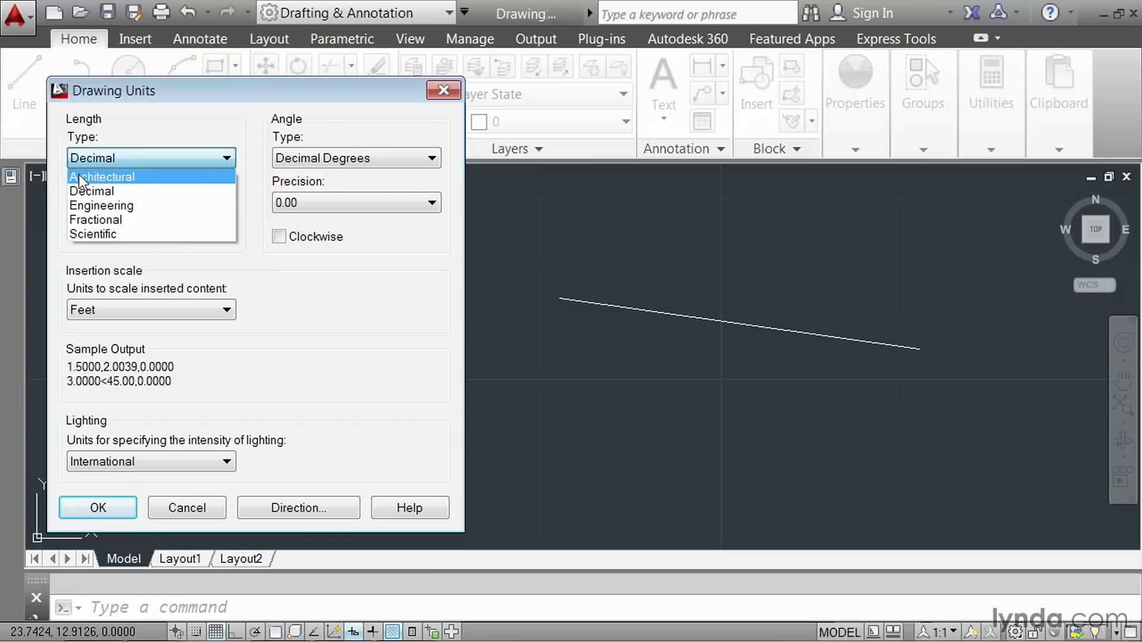
left_click(81, 178)
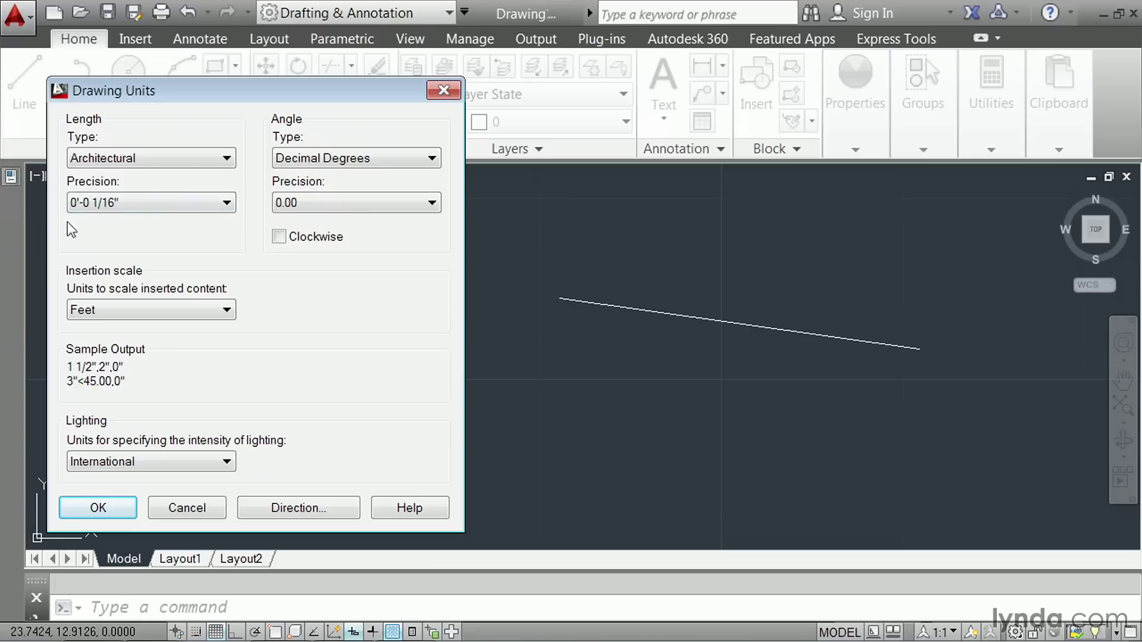
left_click(225, 164)
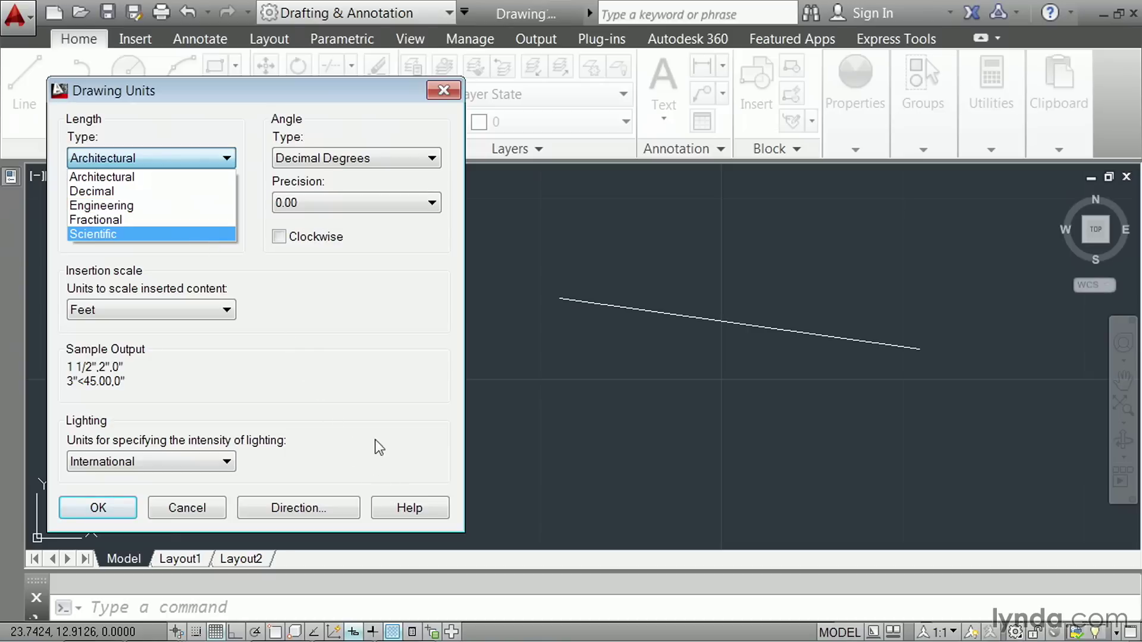
left_click(132, 192)
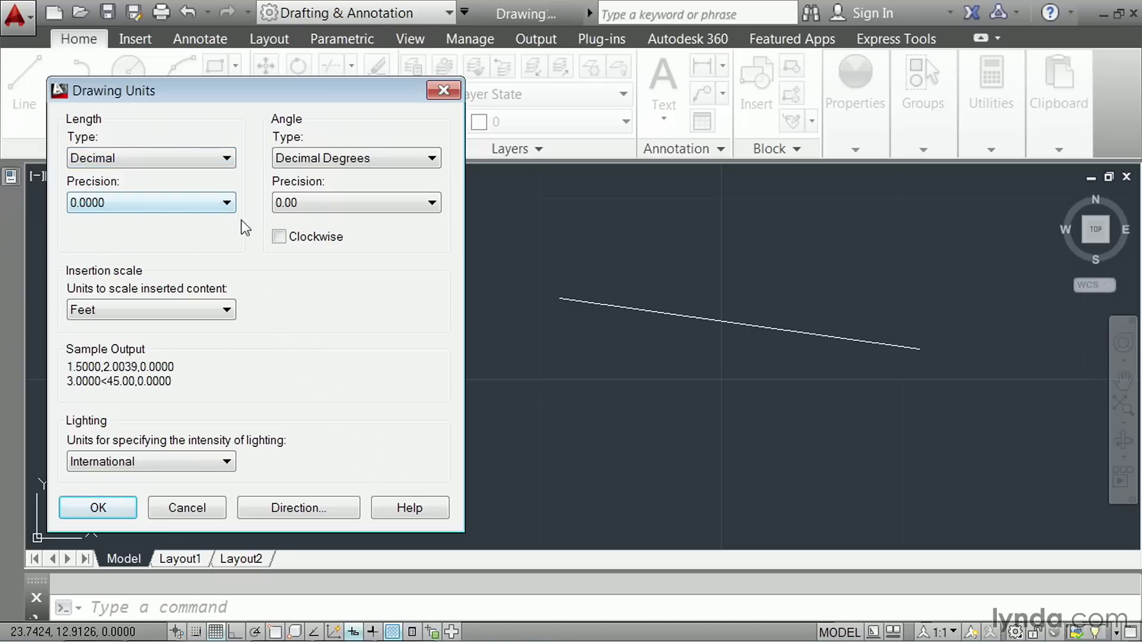
Close Drawing Units and open 01_balls.dwg and 01_pool_table.dwg together.
left_click(443, 90)
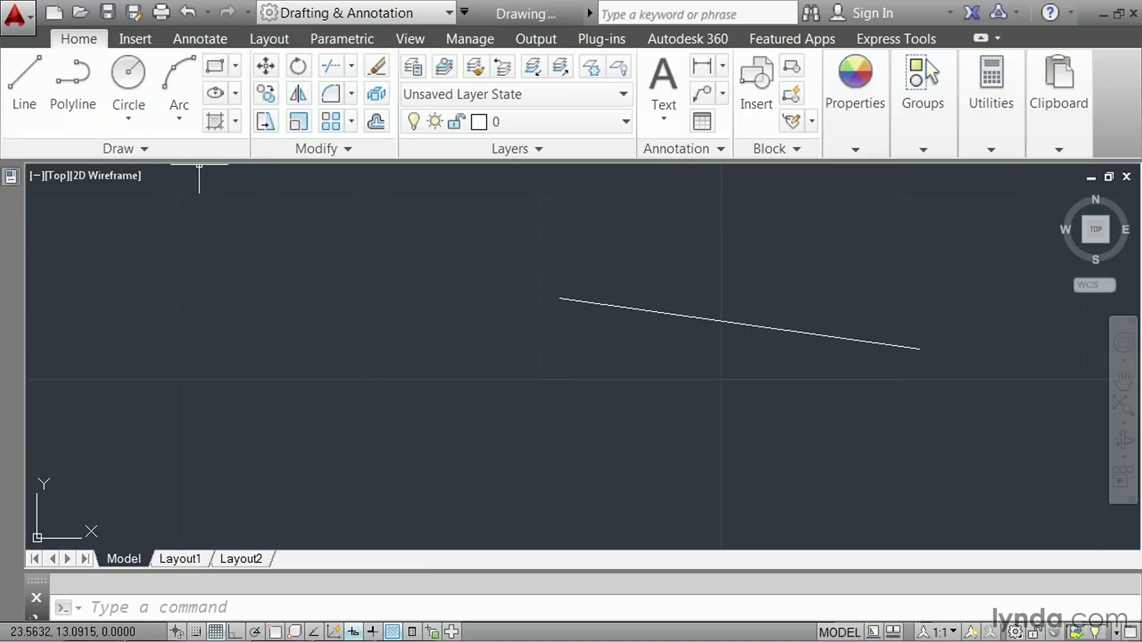
key("ctrl+o")
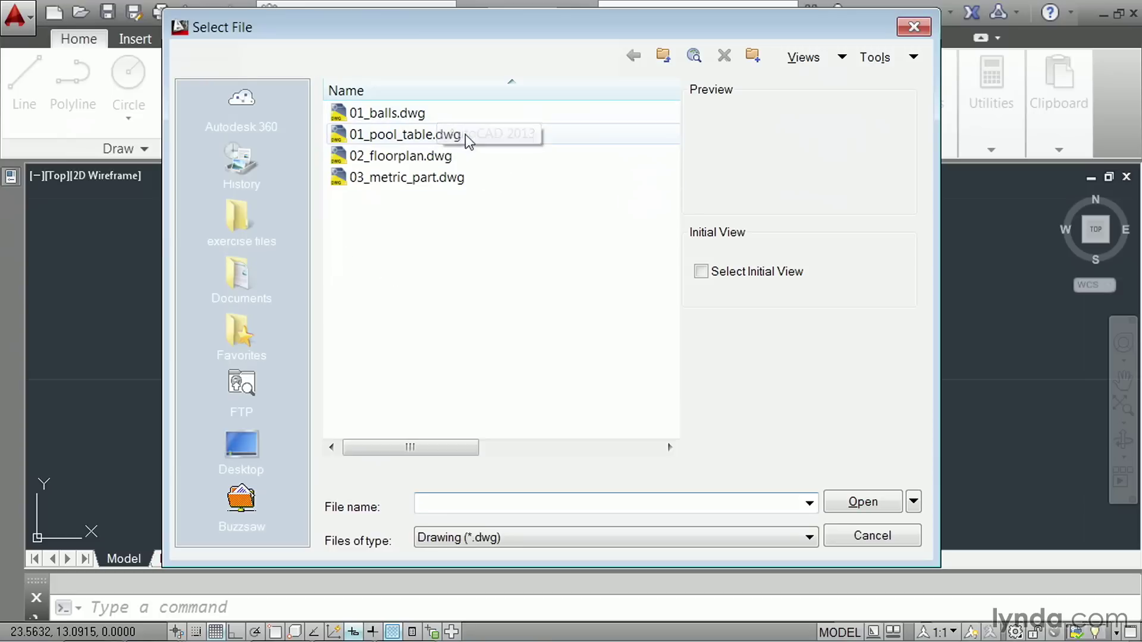
left_click(389, 115)
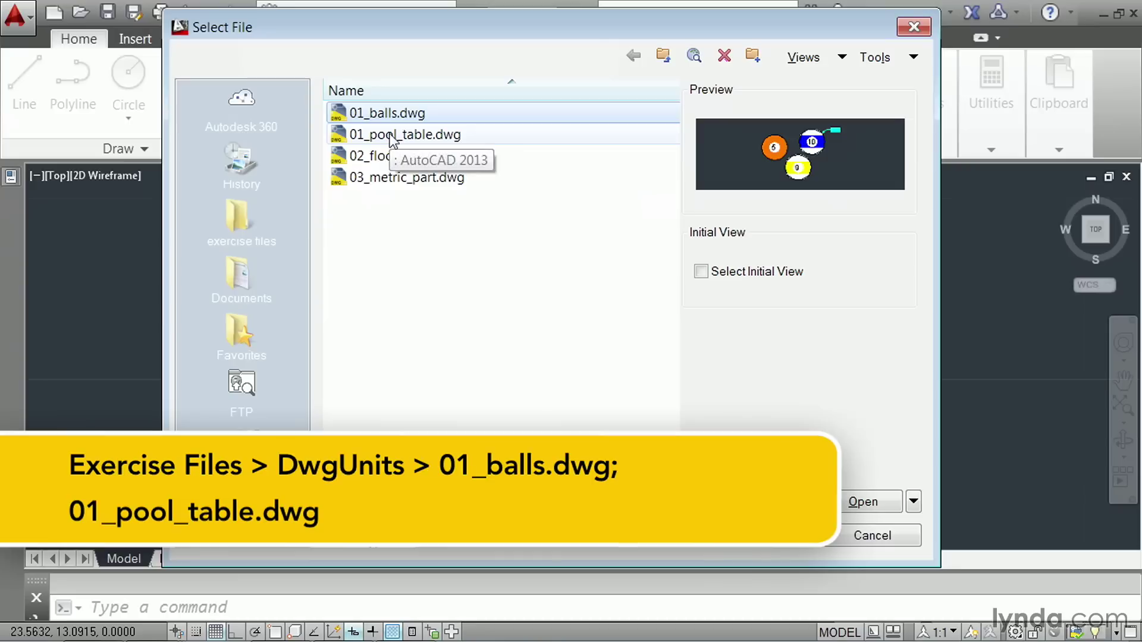
left_click(391, 136, "ctrl")
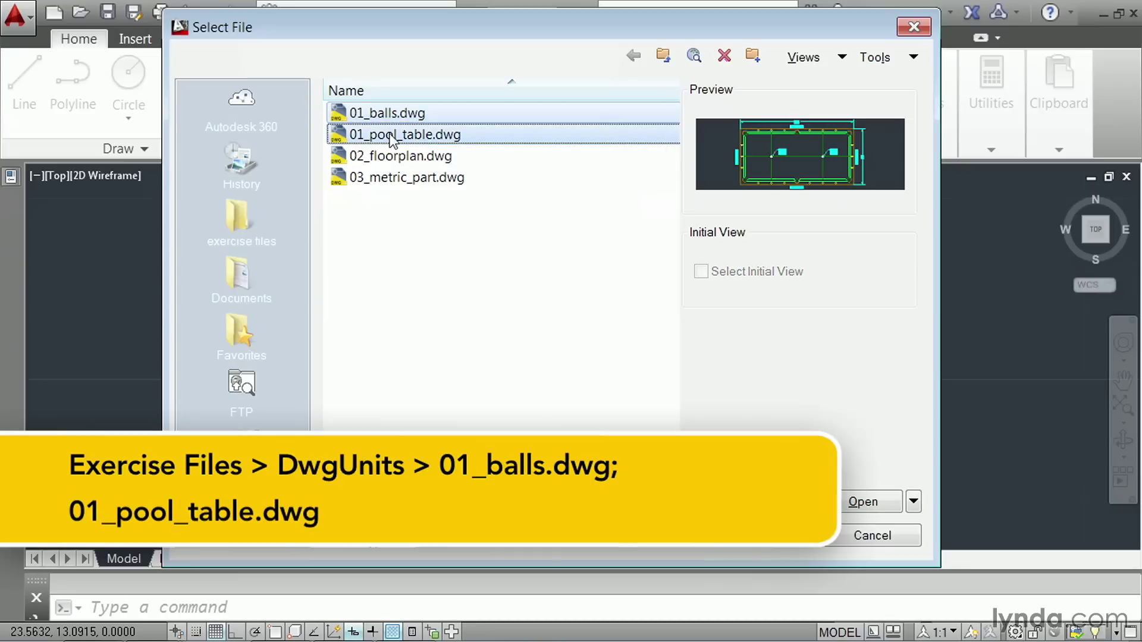
left_click(852, 504)
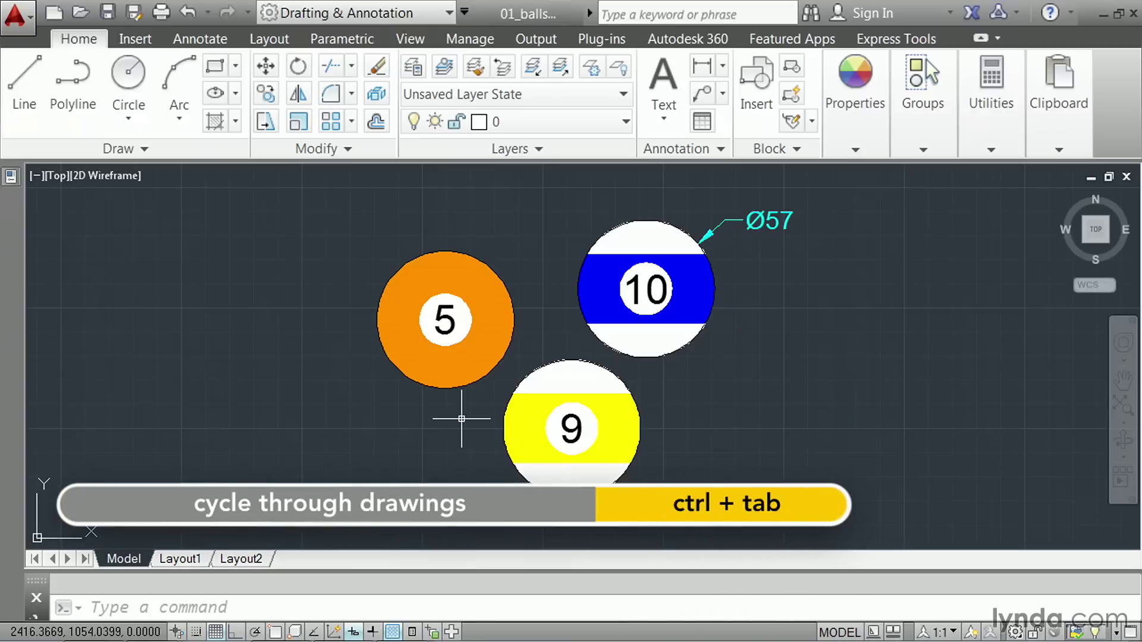
key("ctrl+Tab")
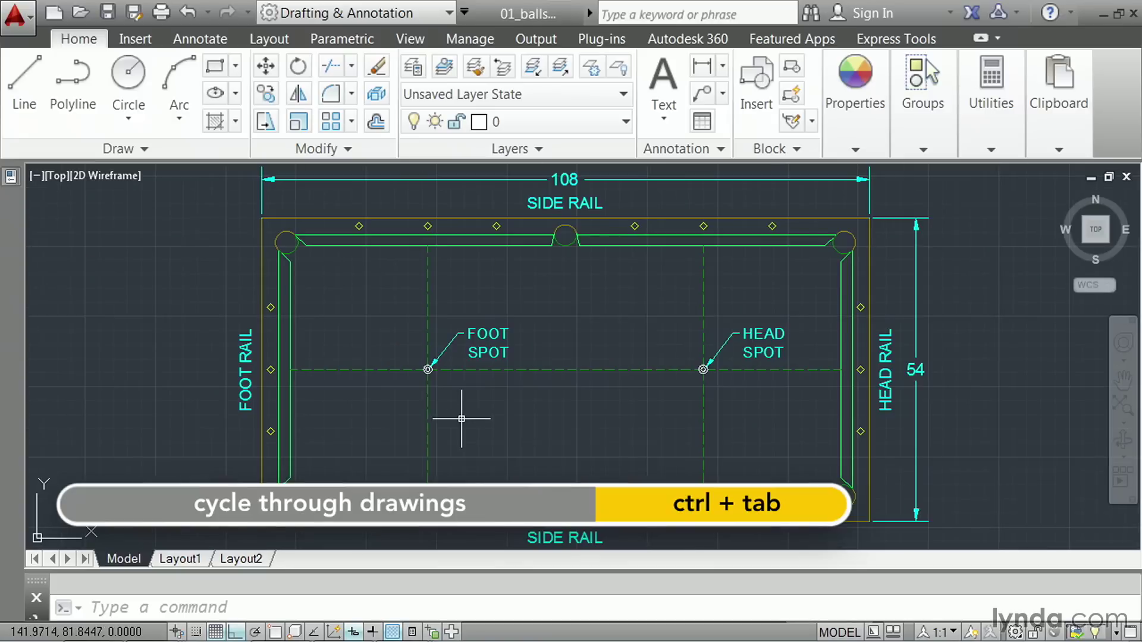
key("ctrl+Tab")
key("ctrl+Tab")
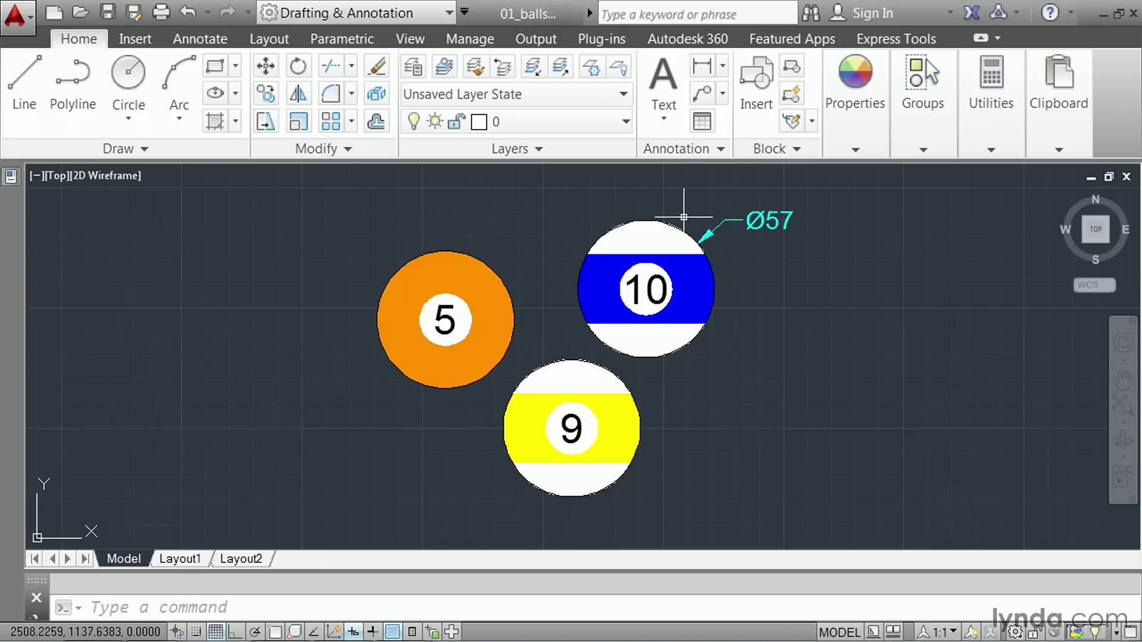
left_click(677, 227)
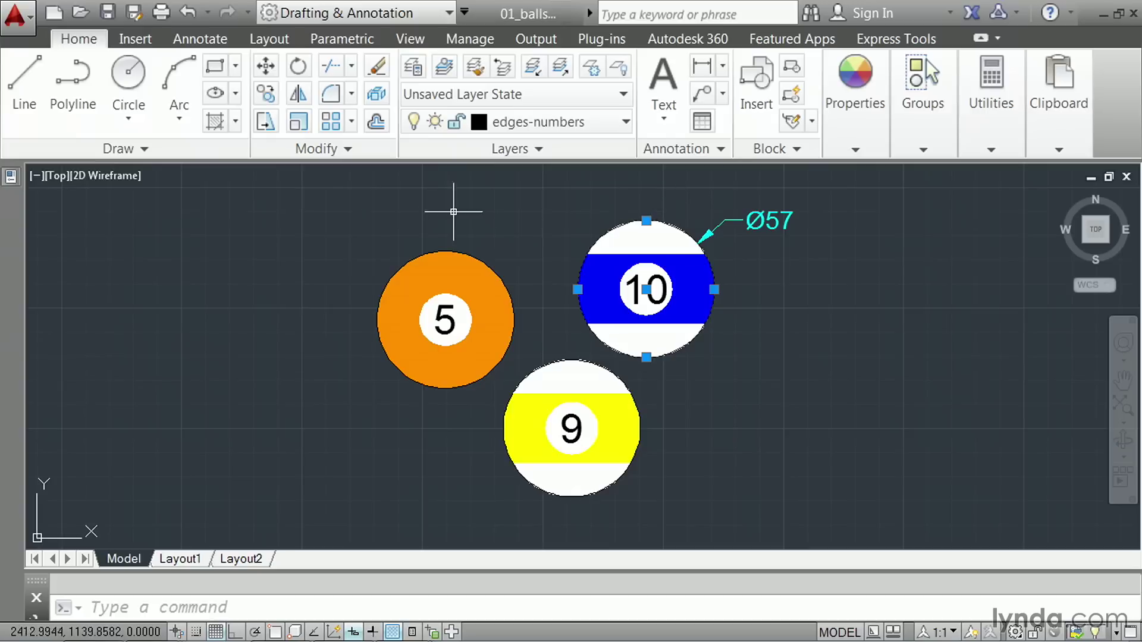
mouse_move(11, 181)
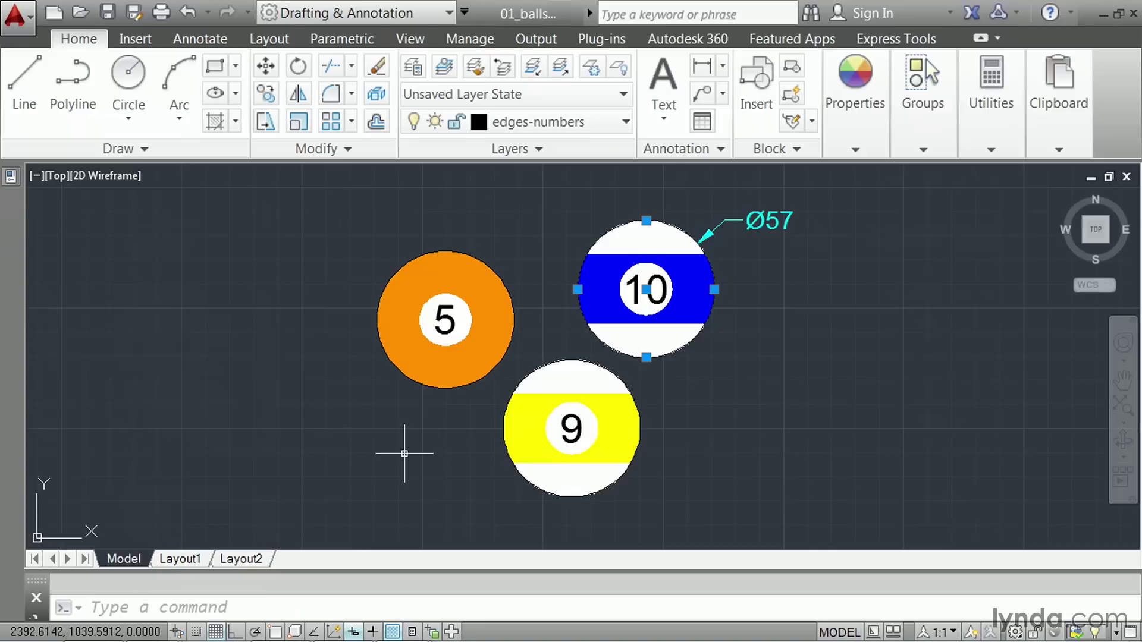
key("Escape")
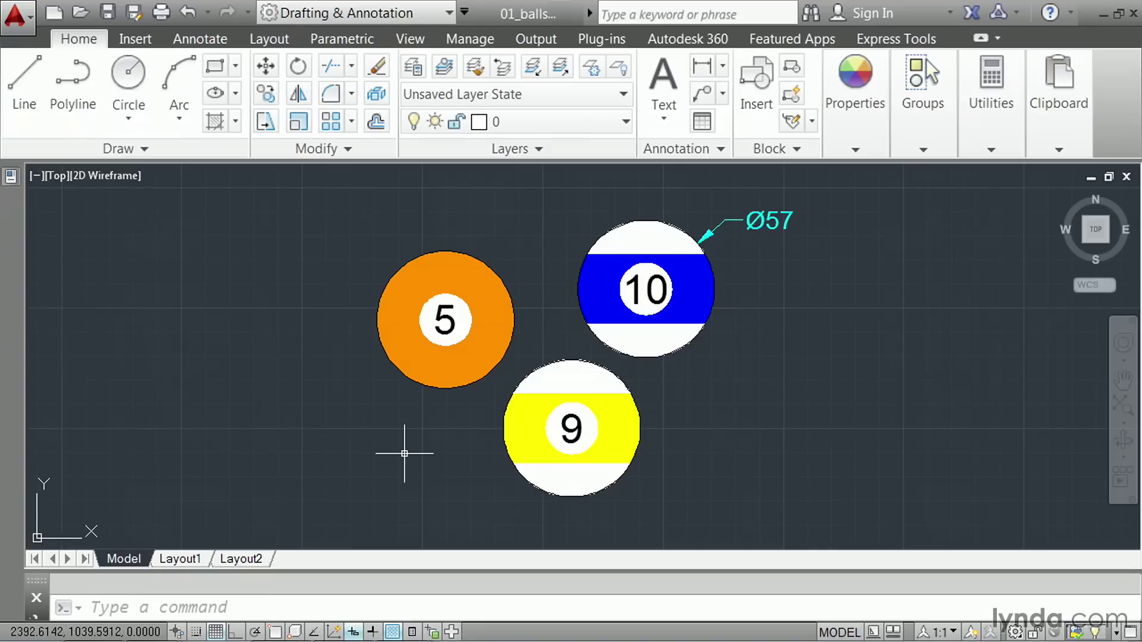
left_click(18, 18)
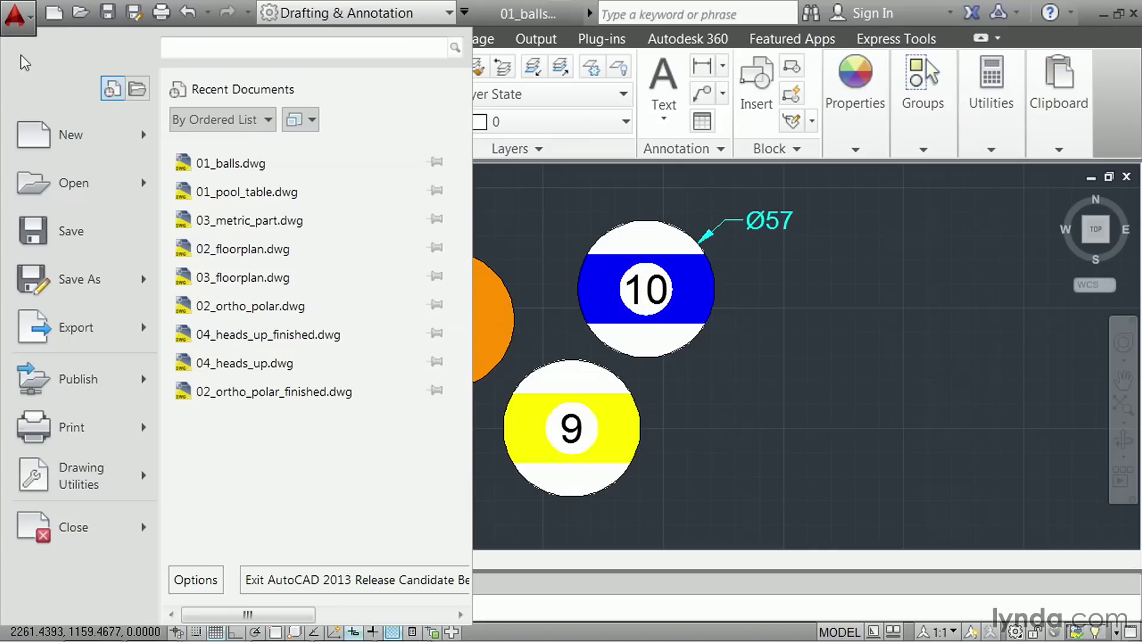
Review the balls drawing's millimeter units, then close 01_balls.dwg without saving.
left_click(88, 478)
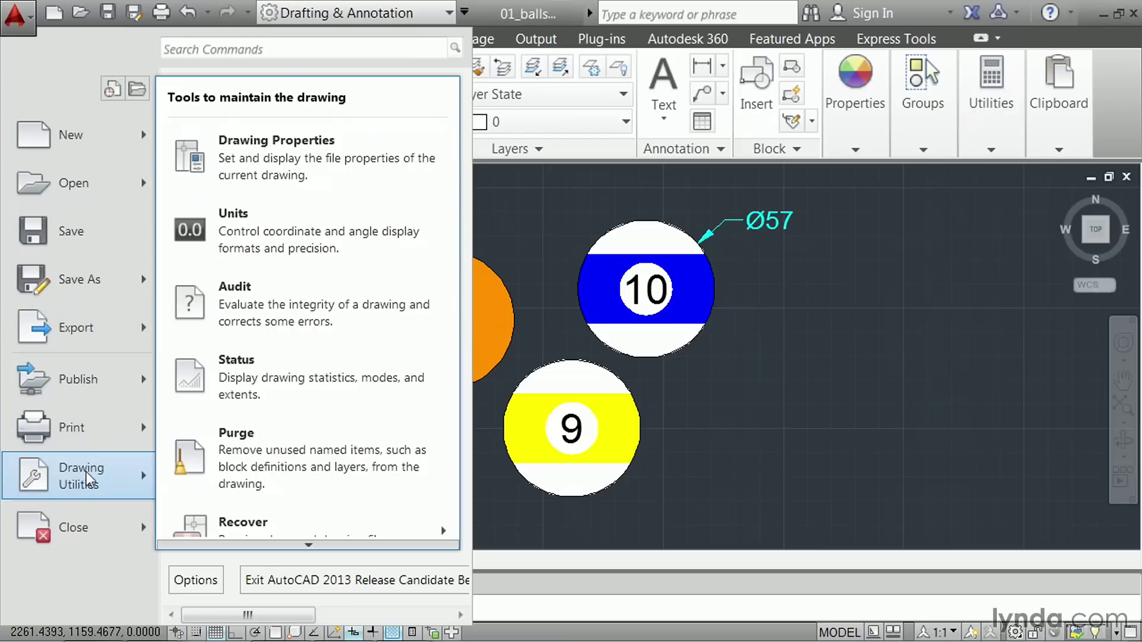
left_click(249, 232)
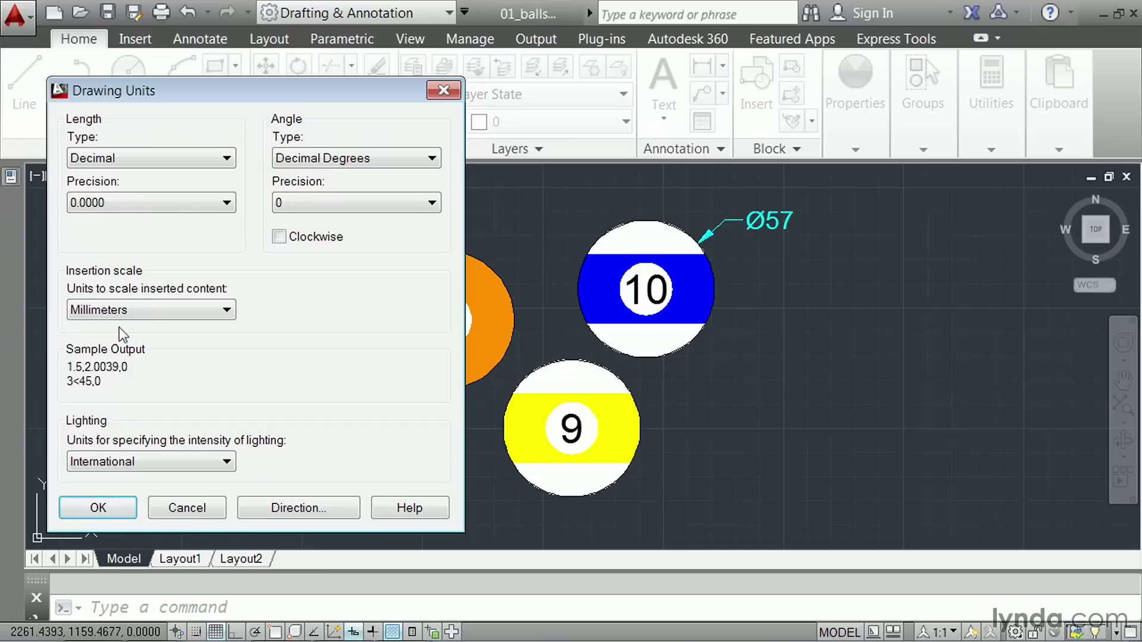
left_click(442, 92)
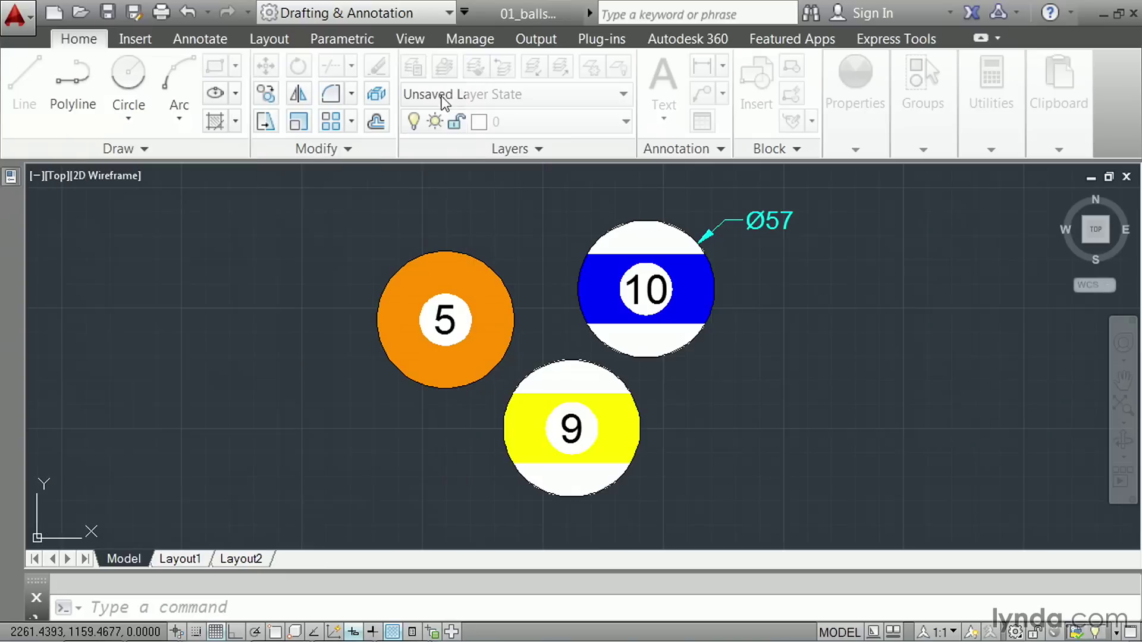
left_click(1126, 179)
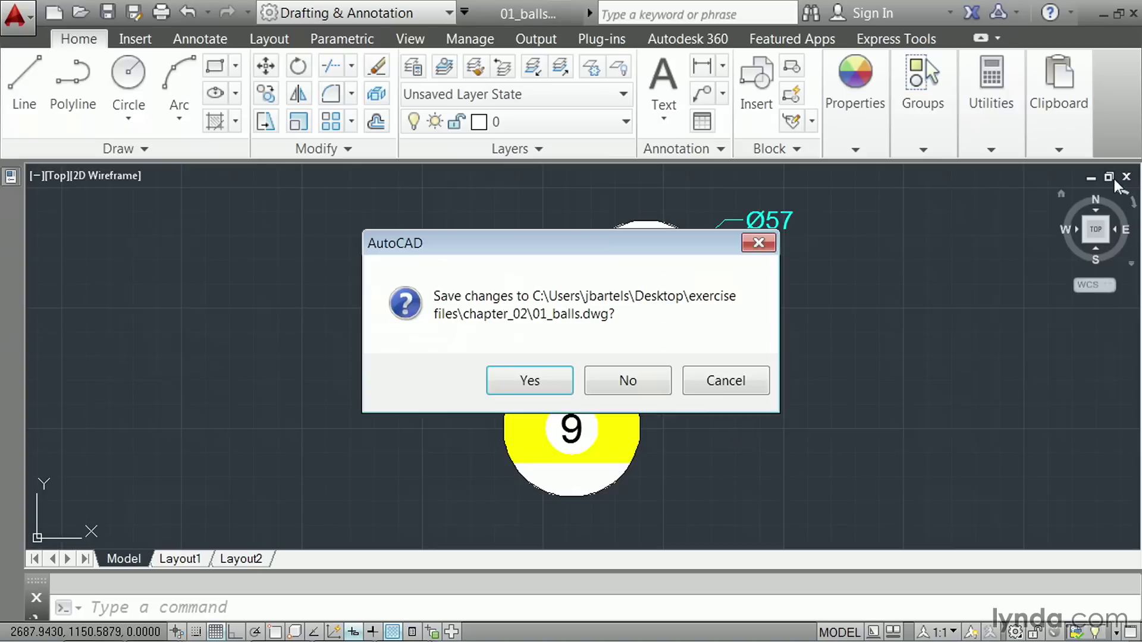
left_click(628, 381)
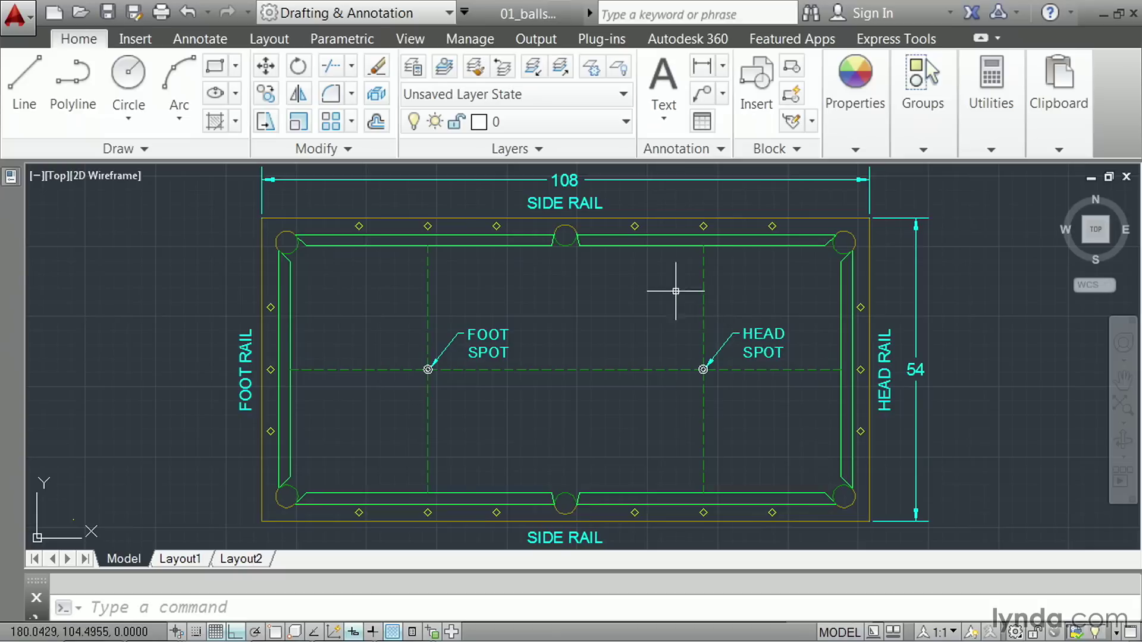
Inspect the table's top edge (Length 108.0000, Angle 180), then clear the selection.
left_click(609, 219)
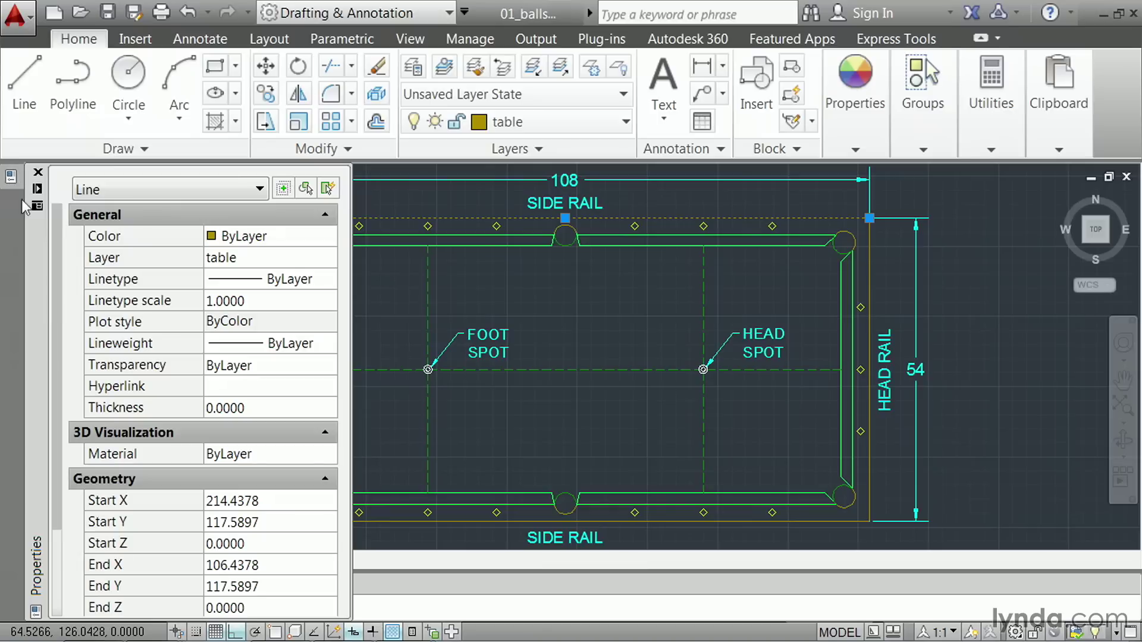
scroll(164, 557, "down", 6)
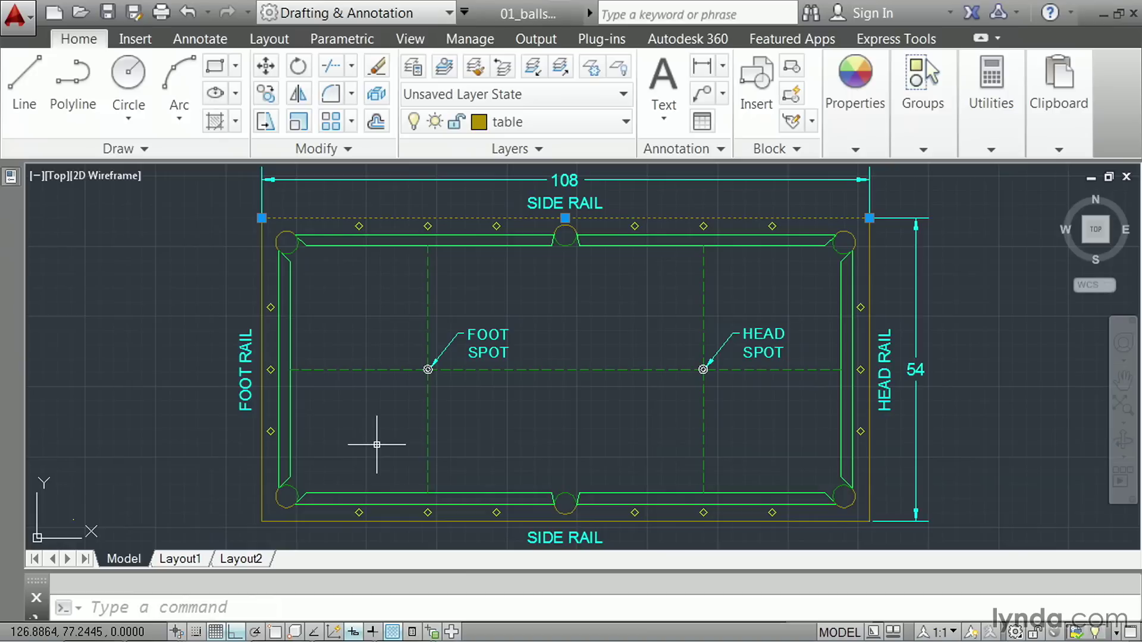
key("Escape")
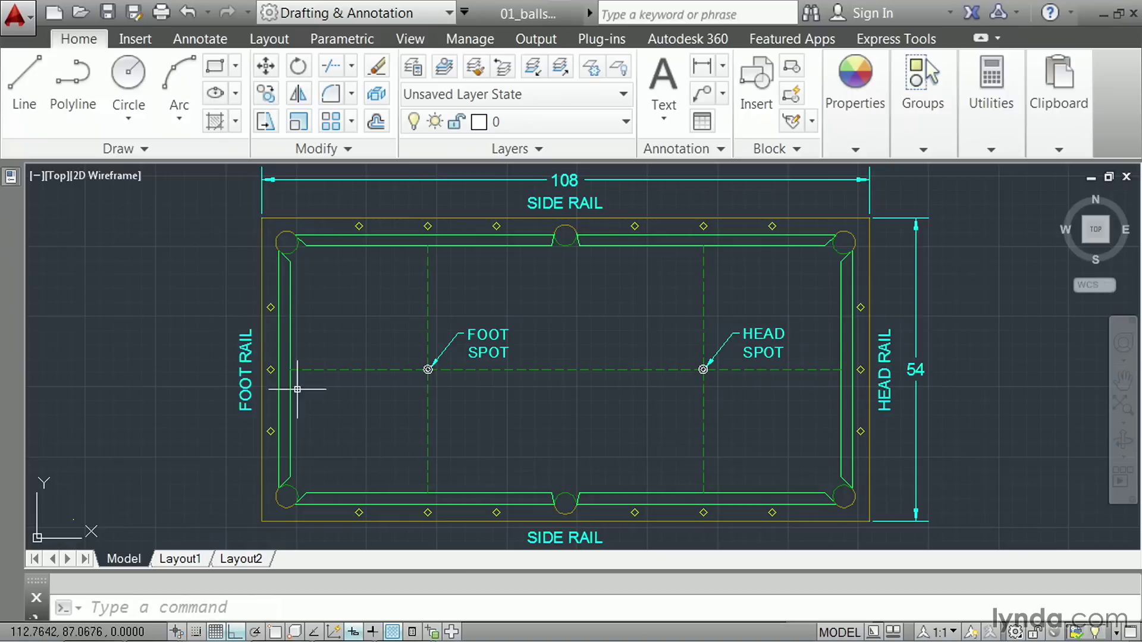
left_click(15, 15)
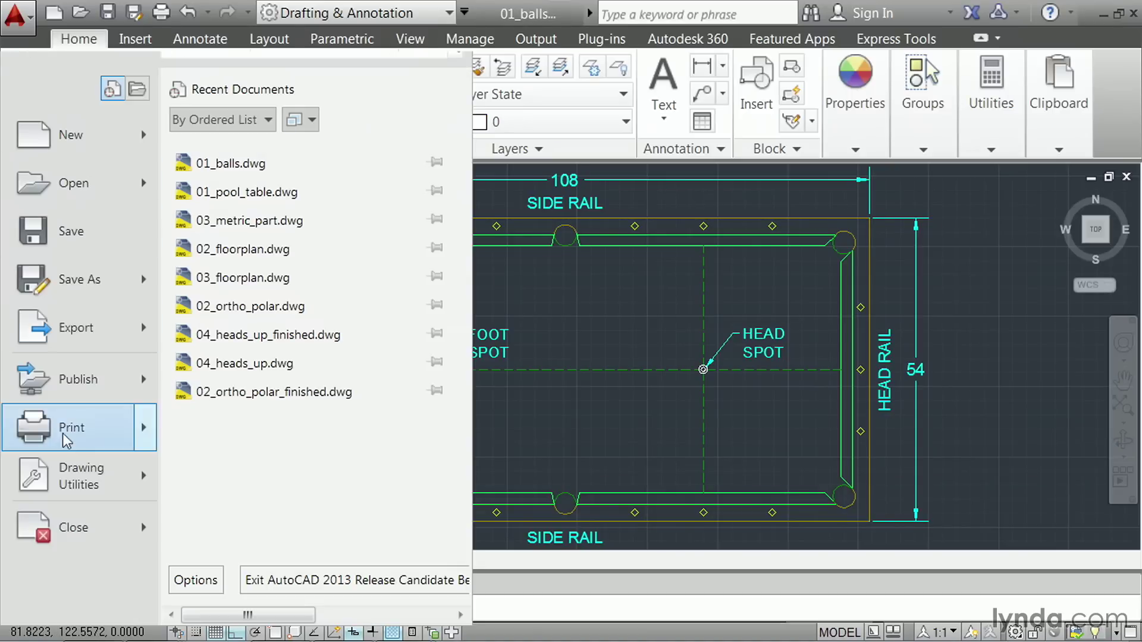
Review the pool-table drawing's units, then close 01_pool_table.dwg without saving.
mouse_move(70, 473)
left_click(238, 226)
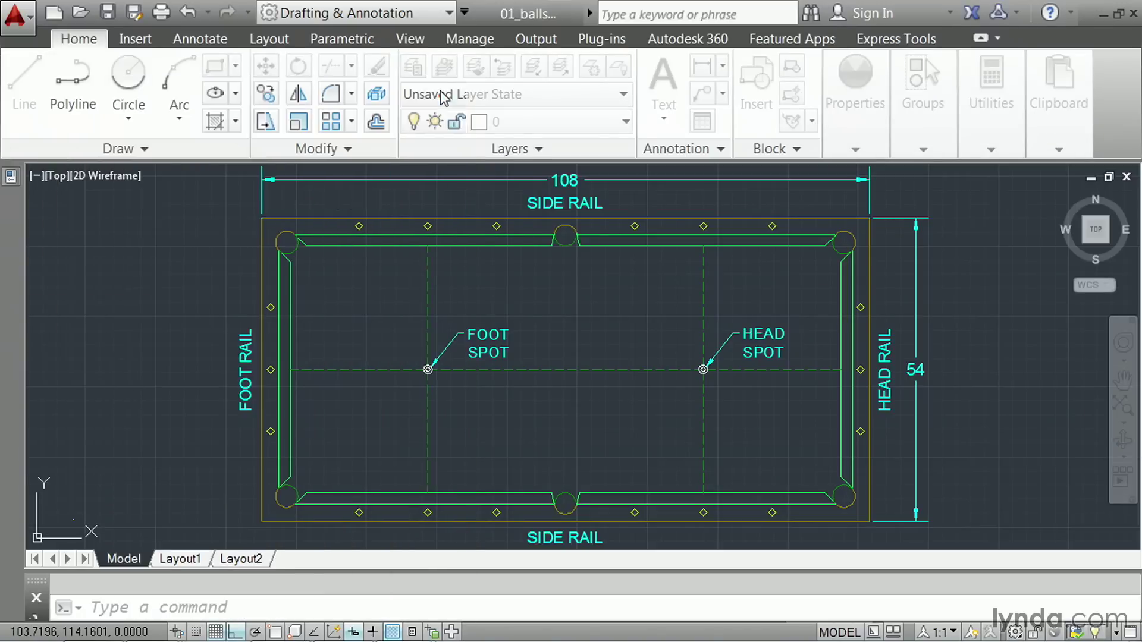
left_click(1126, 176)
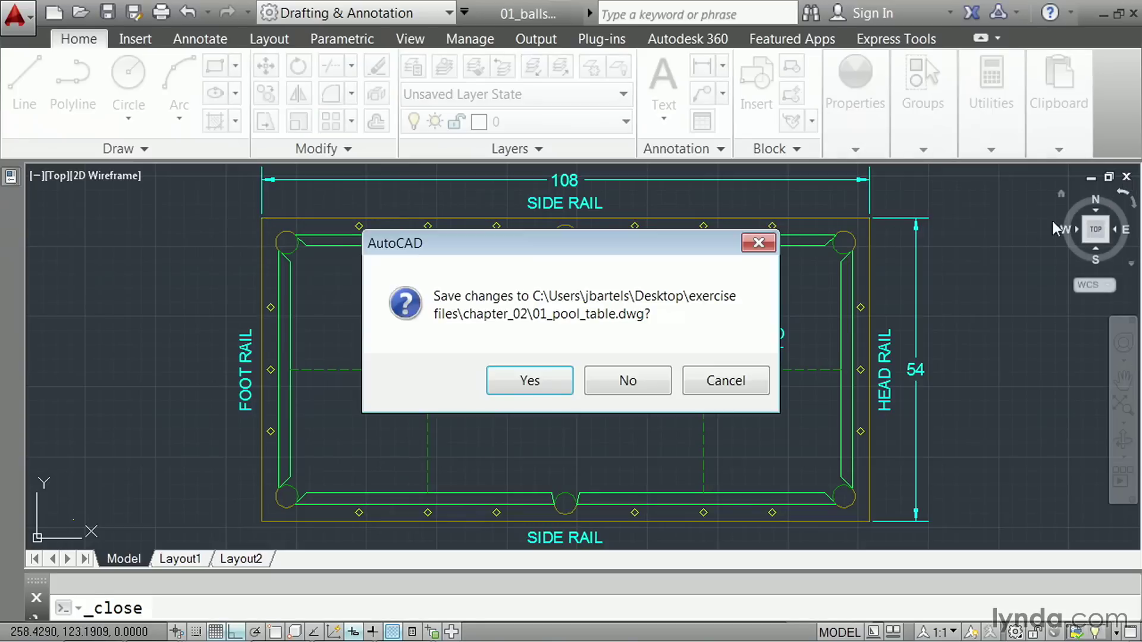
left_click(633, 383)
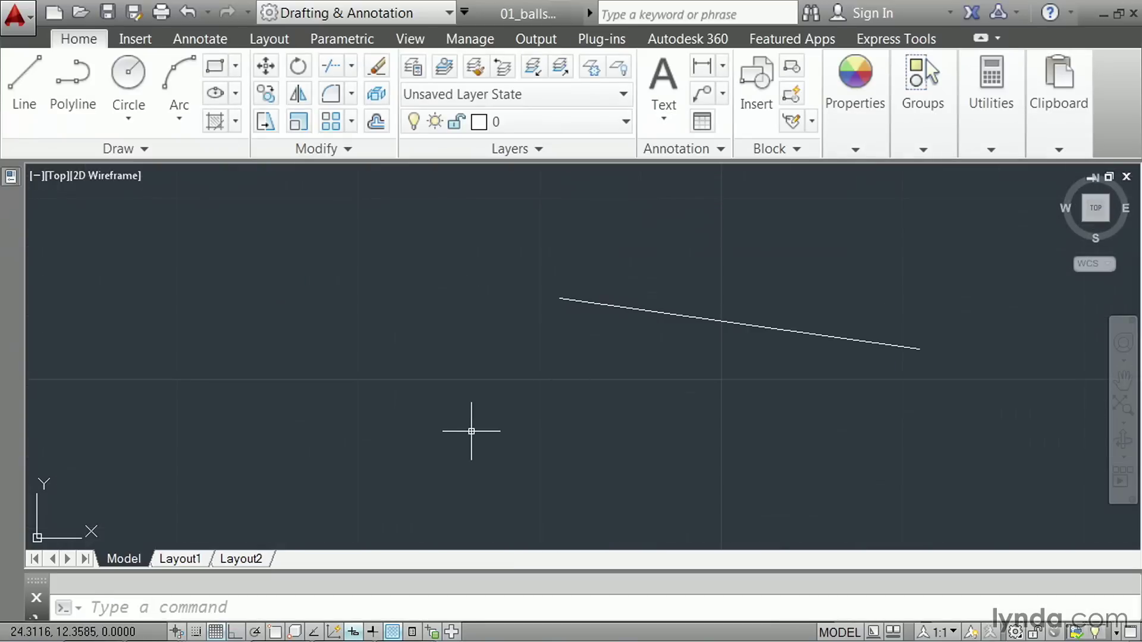